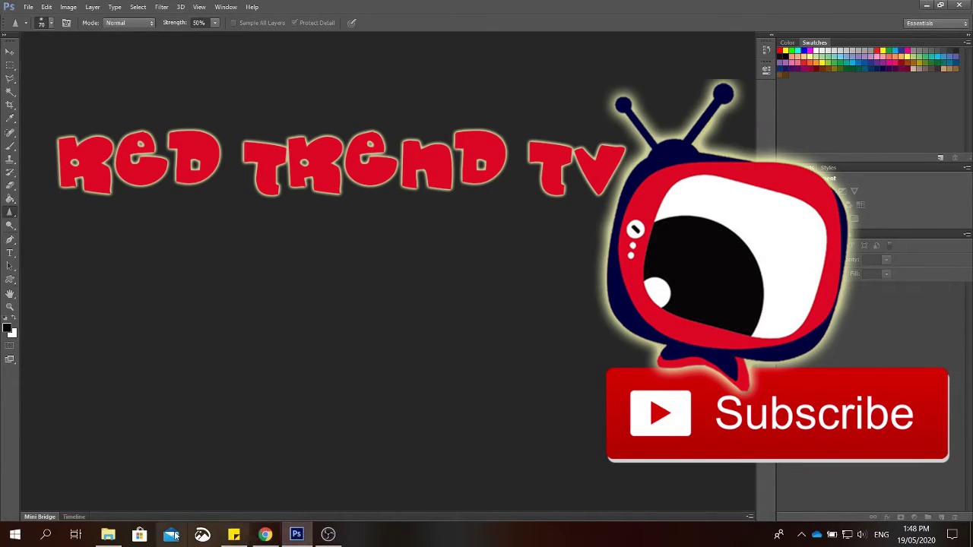
Step: Open the Grass Hopper photo folder in File Explorer from the taskbar
{"action": "left_click", "coordinate": [108, 535]}
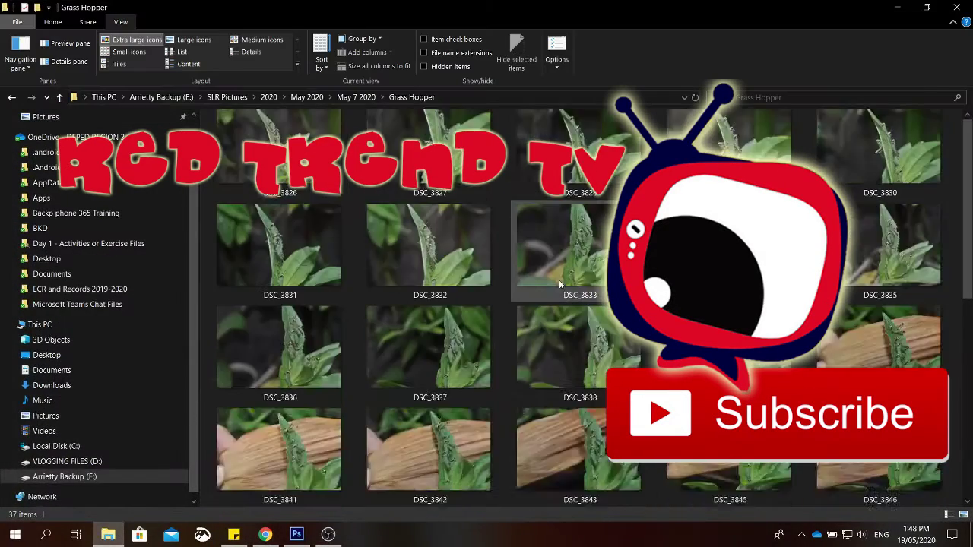
Step: Select all 37 Grass Hopper photos and drag them into Photoshop's Camera Raw
{"action": "key", "text": "ctrl+a"}
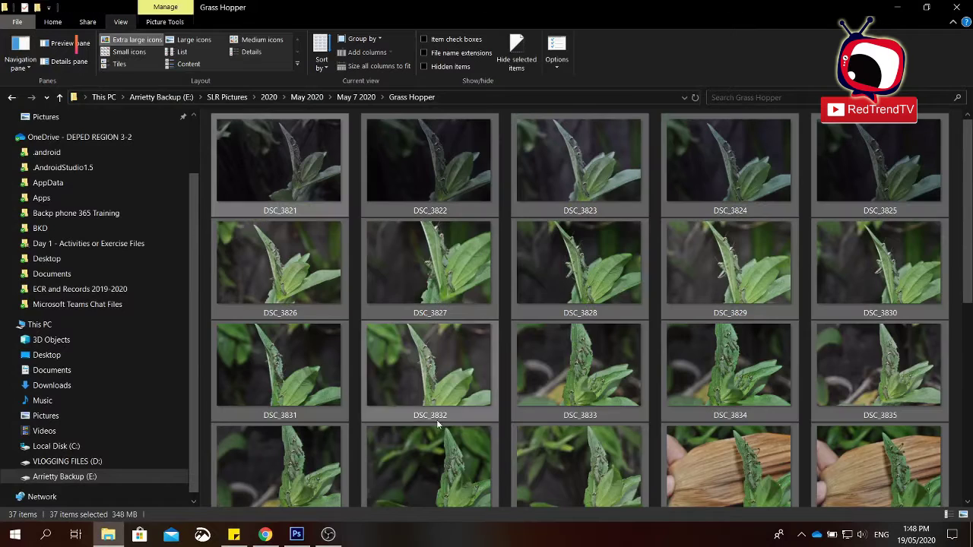
{"action": "mouse_move", "coordinate": [407, 355]}
{"action": "left_mouse_down"}
{"action": "mouse_move", "coordinate": [297, 536]}
{"action": "mouse_move", "coordinate": [292, 249]}
{"action": "left_mouse_up"}
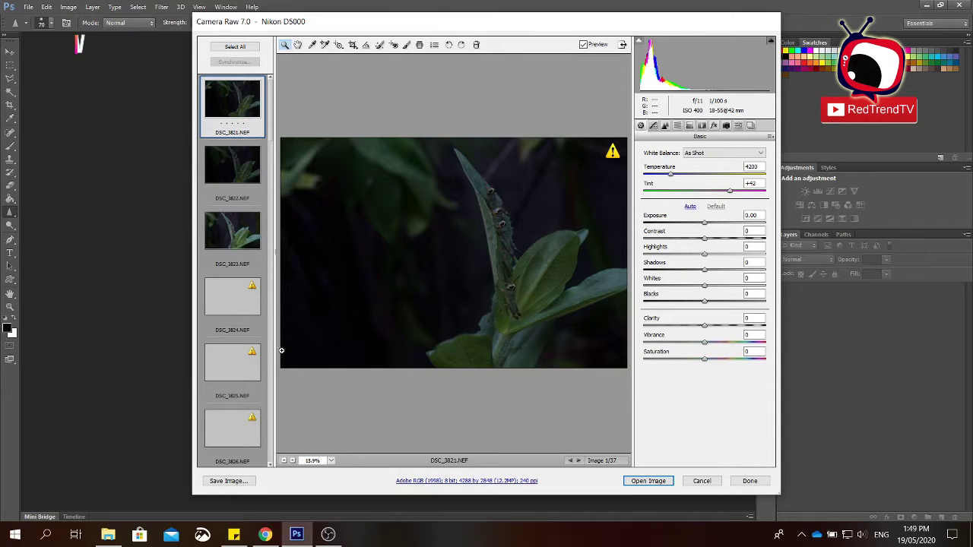
Step: Preview DSC_3829 in Camera Raw, then select every photo in the batch
{"action": "scroll", "coordinate": [265, 198], "scroll_direction": "down", "scroll_amount": 5}
{"action": "left_click", "coordinate": [242, 182]}
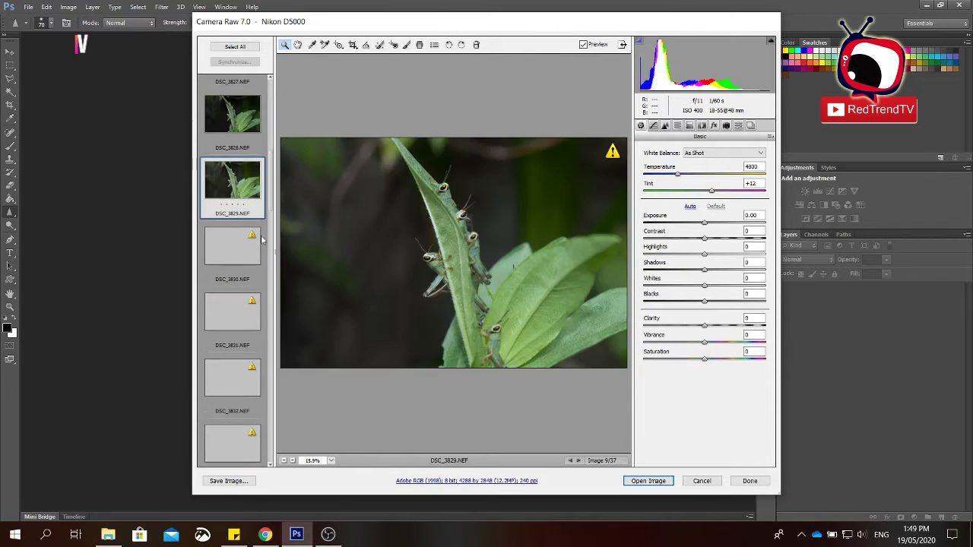
{"action": "scroll", "coordinate": [244, 277], "scroll_direction": "down", "scroll_amount": 6}
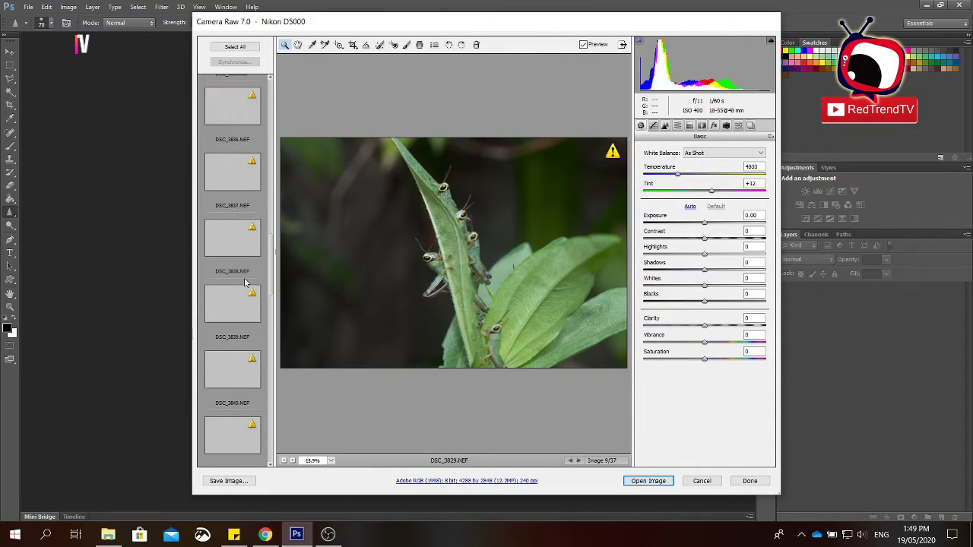
{"action": "left_click", "coordinate": [235, 46]}
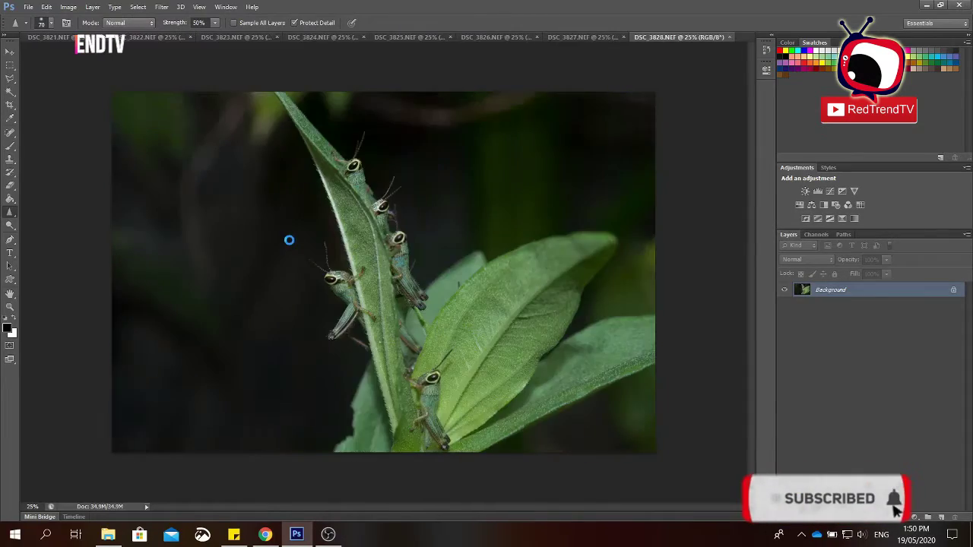
Step: Cycle through the open photos to reach DSC_3886
{"action": "key", "text": "ctrl+Tab"}
{"action": "key", "text": "ctrl+Tab"}
{"action": "key", "text": "ctrl+Tab"}
{"action": "key", "text": "ctrl+Tab"}
{"action": "key", "text": "ctrl+Tab"}
{"action": "key", "text": "ctrl+Tab"}
{"action": "key", "text": "ctrl+Tab"}
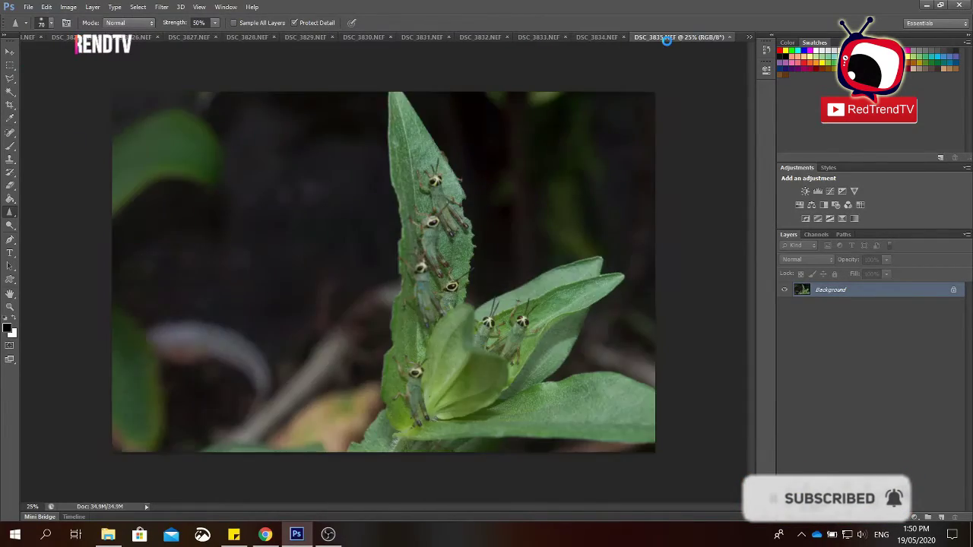
{"action": "key", "text": "ctrl+Tab"}
{"action": "key", "text": "ctrl+Tab"}
{"action": "key", "text": "ctrl+Tab"}
{"action": "key", "text": "ctrl+Tab"}
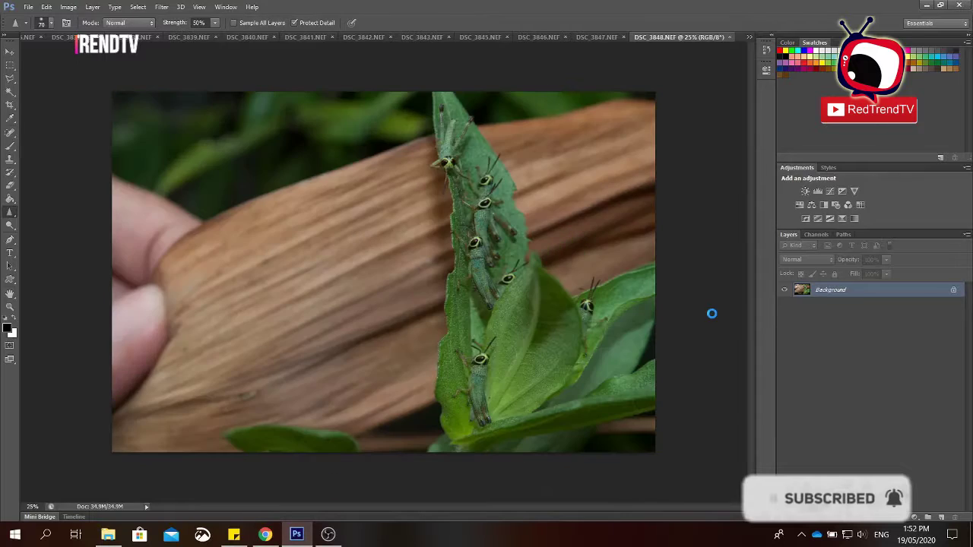
{"action": "key", "text": "ctrl+Tab"}
{"action": "key", "text": "ctrl+Tab"}
{"action": "key", "text": "ctrl+Tab"}
{"action": "key", "text": "ctrl+Tab"}
{"action": "key", "text": "ctrl+Tab"}
{"action": "key", "text": "ctrl+Tab"}
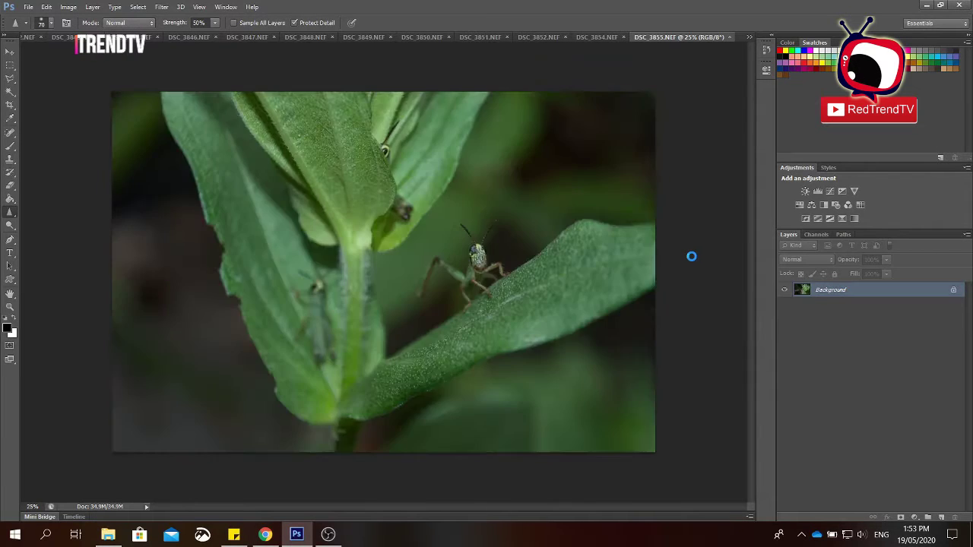
{"action": "key", "text": "ctrl+Tab"}
{"action": "key", "text": "ctrl+Tab"}
{"action": "key", "text": "ctrl+Tab"}
{"action": "key", "text": "ctrl+Tab"}
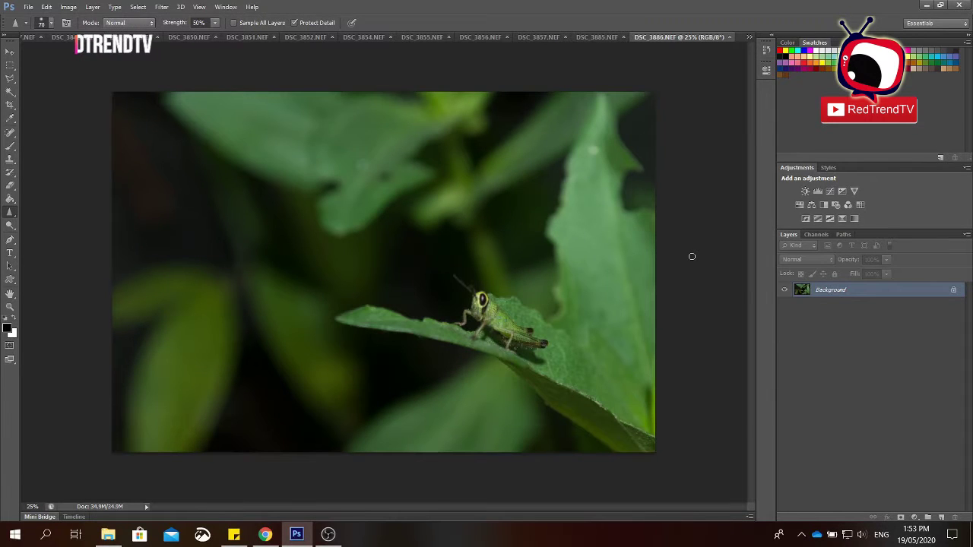
Step: Try a Levels shadow adjustment on DSC_3886, reset it to defaults and apply
{"action": "key", "text": "ctrl+l"}
{"action": "mouse_move", "coordinate": [627, 241]}
{"action": "left_mouse_down"}
{"action": "mouse_move", "coordinate": [651, 241]}
{"action": "mouse_move", "coordinate": [622, 240]}
{"action": "mouse_move", "coordinate": [637, 241]}
{"action": "left_mouse_up"}
{"action": "left_click", "coordinate": [791, 160], "text": "alt"}
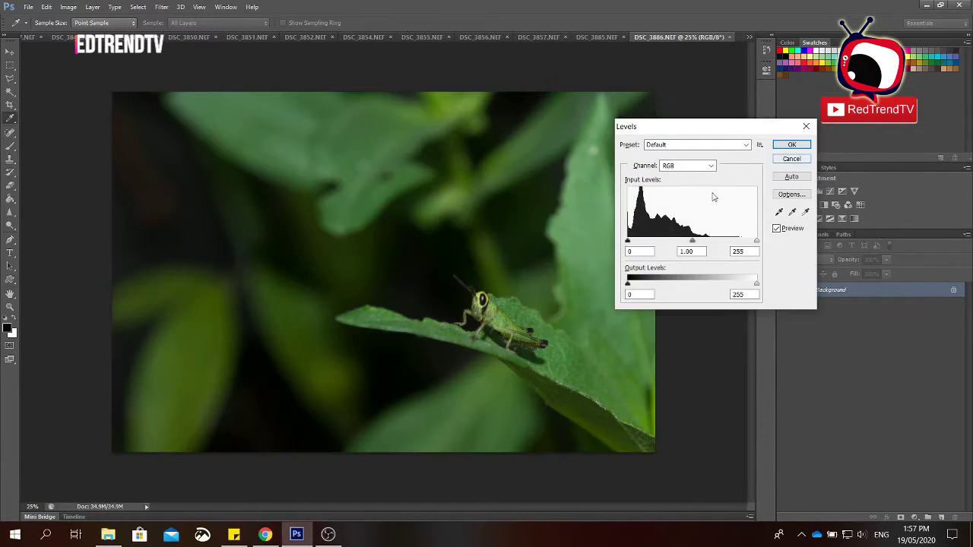
{"action": "key", "text": "Return"}
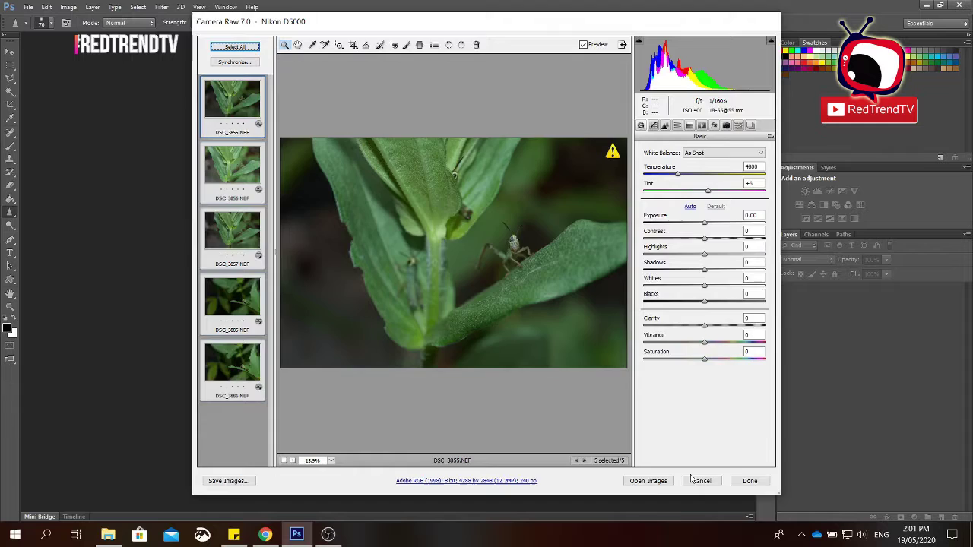
{"action": "left_click", "coordinate": [693, 480]}
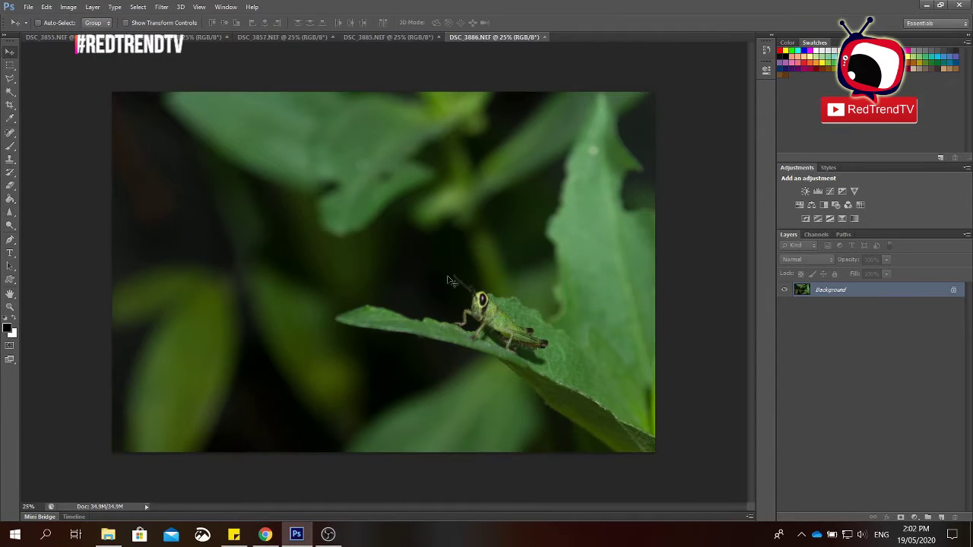
Step: Brighten with Levels white input 224, lift midtones in Curves, and size the Sharpen brush to 90
{"action": "left_click", "coordinate": [68, 7]}
{"action": "key", "text": "ctrl+l"}
{"action": "left_click_drag", "start_coordinate": [756, 241], "coordinate": [690, 241]}
{"action": "key", "text": "Return"}
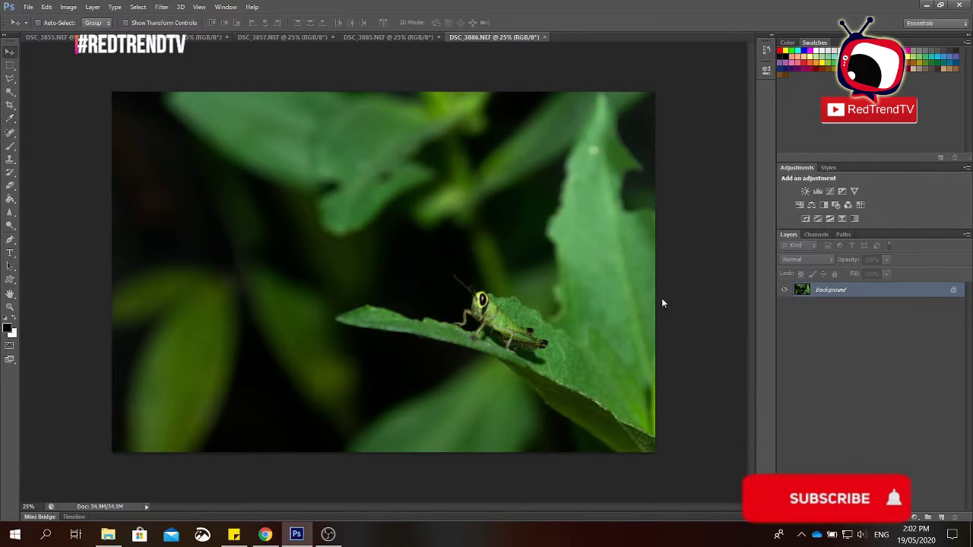
{"action": "key", "text": "ctrl+m"}
{"action": "left_click_drag", "start_coordinate": [664, 286], "coordinate": [663, 275]}
{"action": "key", "text": "Return"}
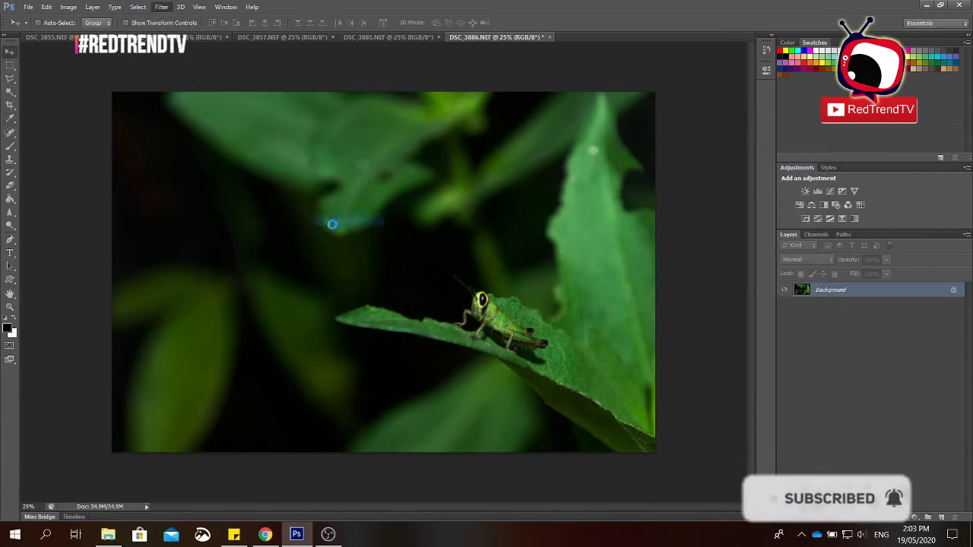
{"action": "left_click", "coordinate": [10, 213]}
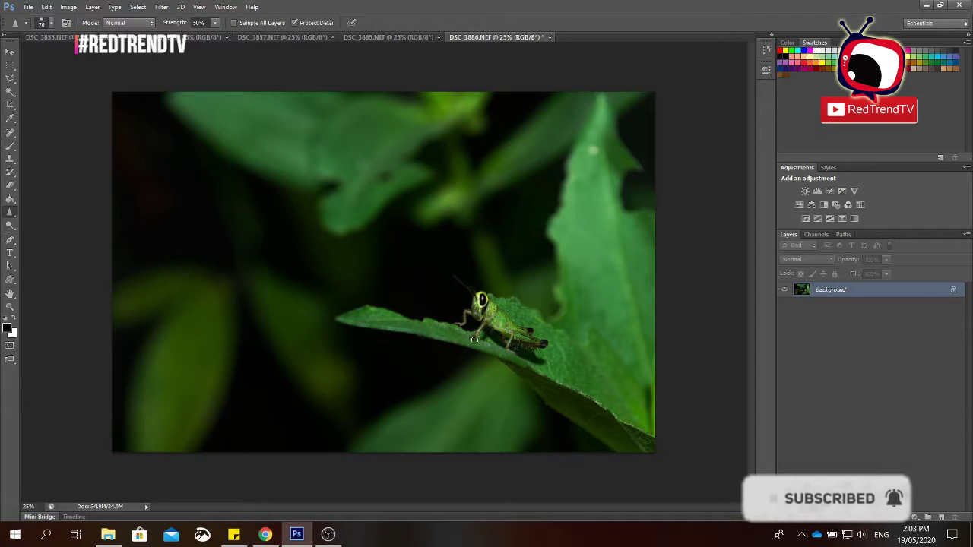
{"action": "key", "text": "bracketright"}
{"action": "key", "text": "bracketright"}
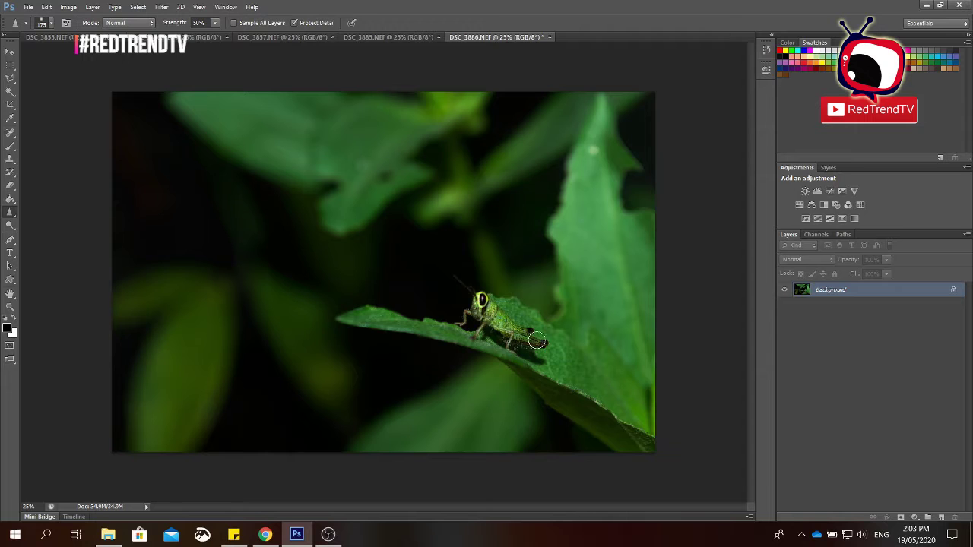
Step: Crop DSC_3886 tightly around the grasshopper using a crop proportion preset
{"action": "key", "text": "c"}
{"action": "right_click", "coordinate": [164, 137]}
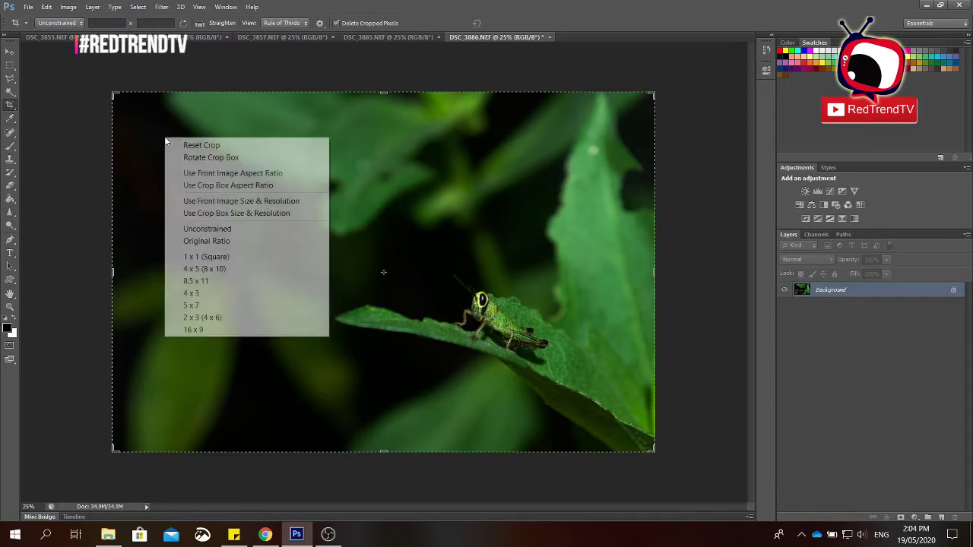
{"action": "left_click", "coordinate": [198, 250]}
{"action": "left_click_drag", "start_coordinate": [182, 122], "coordinate": [374, 345]}
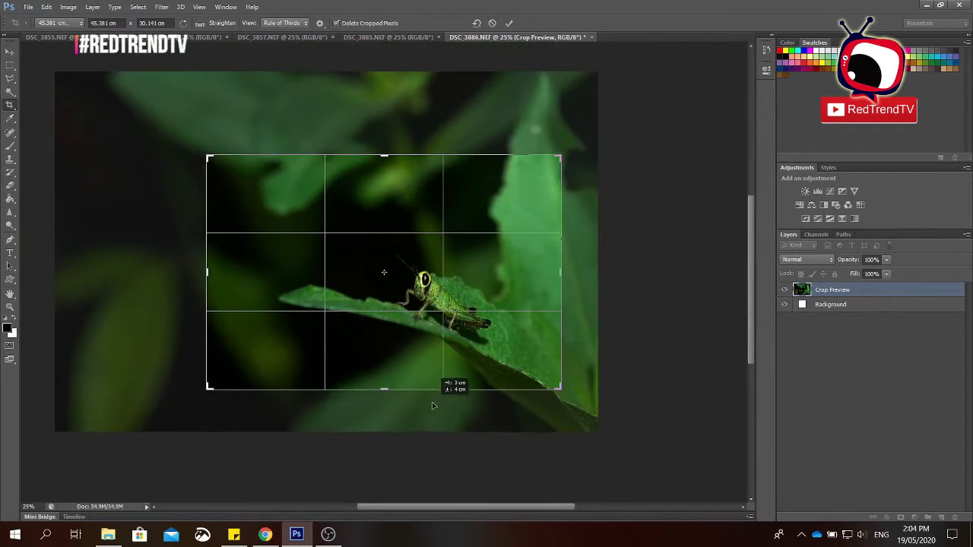
{"action": "key", "text": "Return"}
Step: Save DSC_3886 as a JPEG in the Grass Hopper folder, accepting the quality settings
{"action": "left_click", "coordinate": [28, 7]}
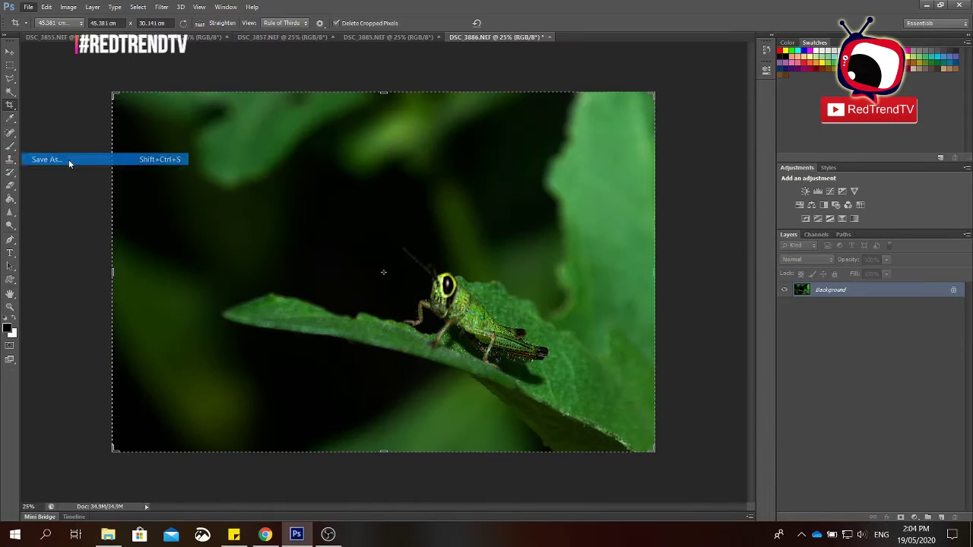
{"action": "left_click", "coordinate": [70, 159]}
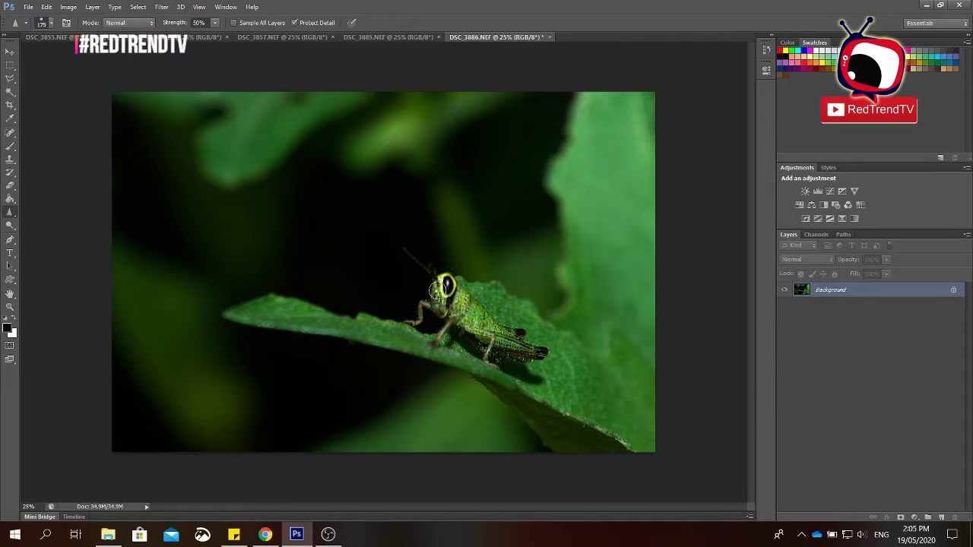
{"action": "left_click", "coordinate": [28, 7]}
{"action": "left_click", "coordinate": [76, 157]}
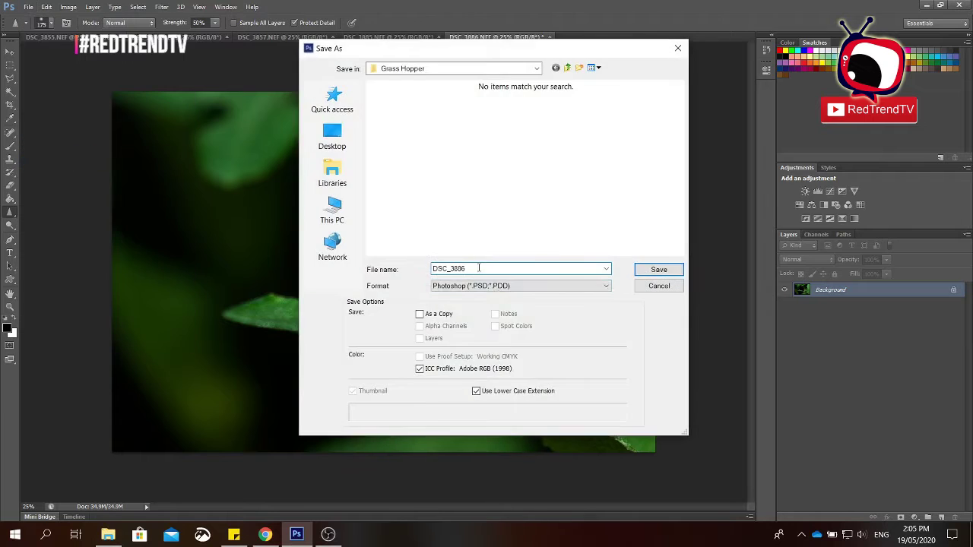
{"action": "left_click", "coordinate": [606, 285]}
{"action": "left_click", "coordinate": [471, 357]}
{"action": "left_click", "coordinate": [658, 269]}
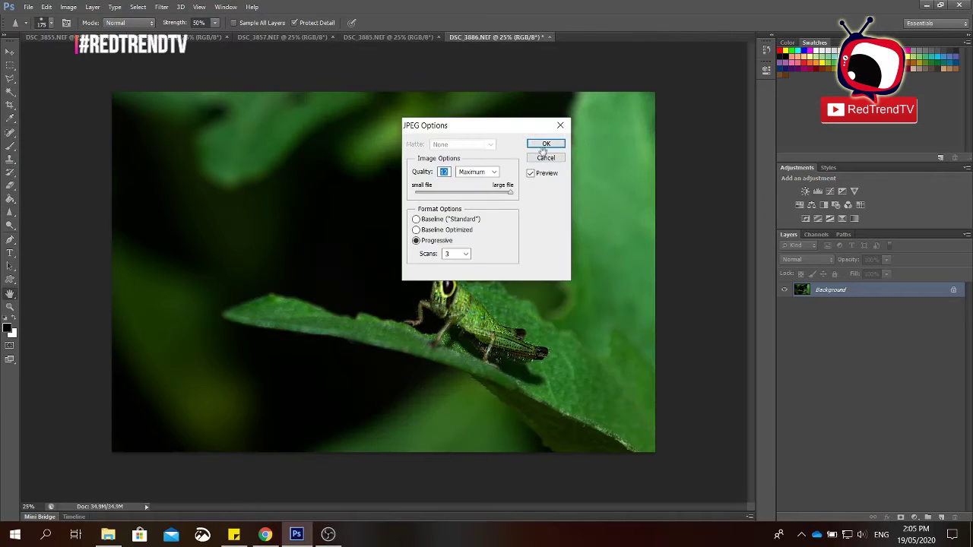
{"action": "left_click", "coordinate": [554, 145]}
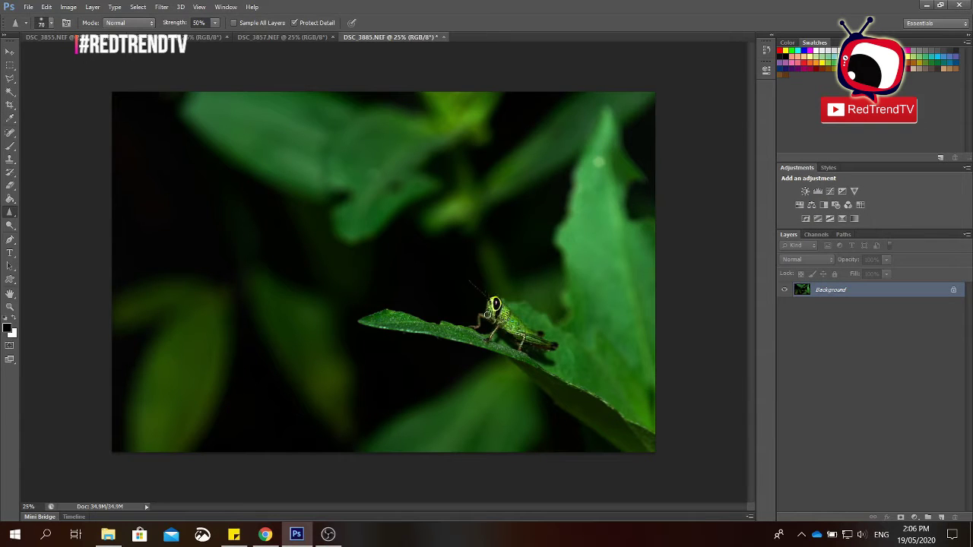
Step: Save DSC_3885 as a JPEG, confirming the quality settings
{"action": "left_click", "coordinate": [28, 6]}
{"action": "left_click", "coordinate": [46, 152]}
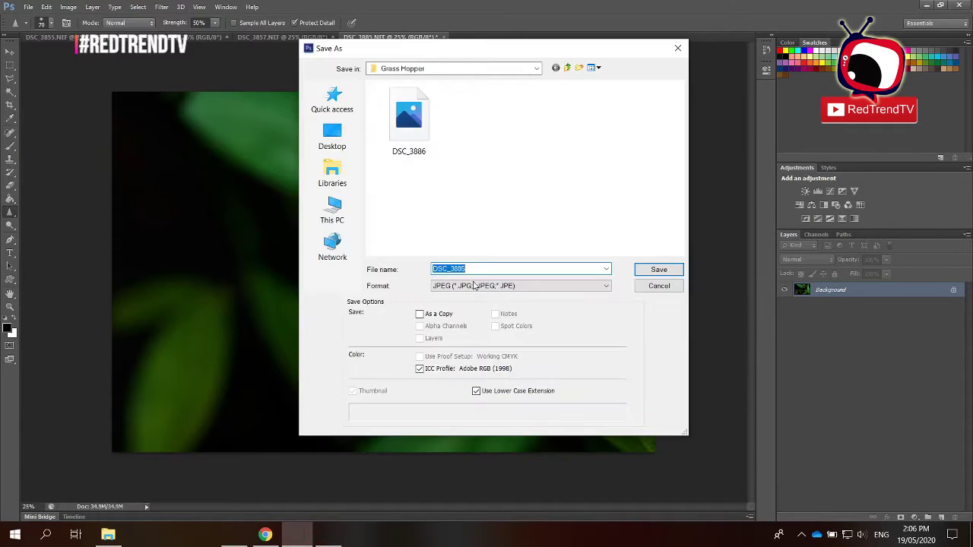
{"action": "left_click", "coordinate": [658, 269]}
{"action": "left_click", "coordinate": [554, 145]}
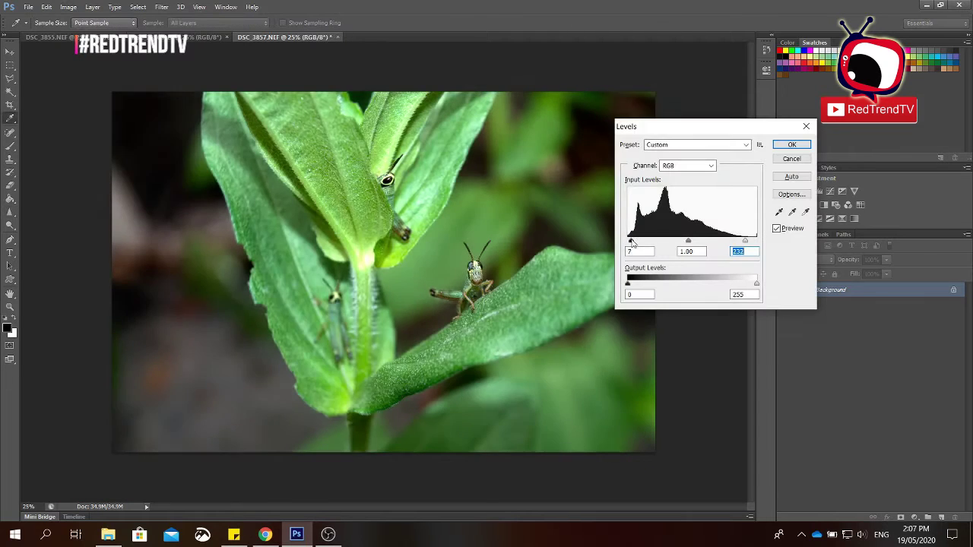
Step: Raise the Levels black input on DSC_3857, then zoom in and pan to the upper grasshopper
{"action": "left_click_drag", "start_coordinate": [631, 242], "coordinate": [640, 242]}
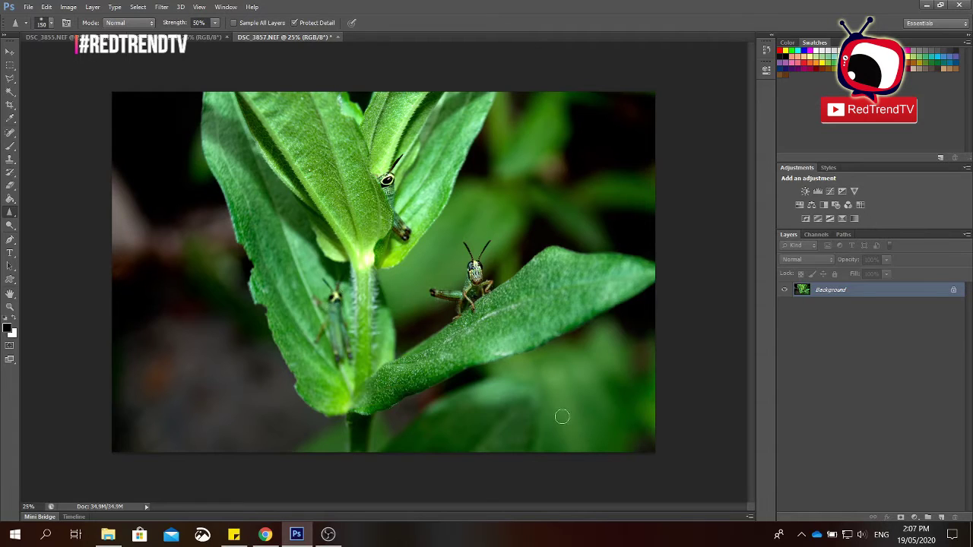
{"action": "scroll", "coordinate": [562, 416], "scroll_direction": "up", "scroll_amount": 3}
{"action": "scroll", "coordinate": [514, 342], "scroll_direction": "up", "scroll_amount": 2}
{"action": "left_click_drag", "start_coordinate": [515, 341], "coordinate": [317, 310]}
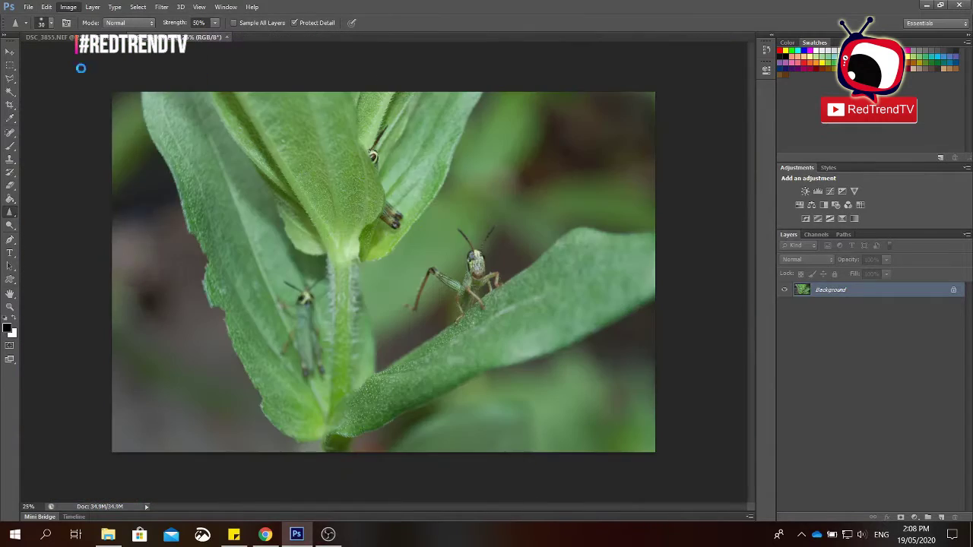
Step: Set DSC_3855 Levels black input to 20, apply Sharpen More, and inspect the leaf up close
{"action": "key", "text": "ctrl+l"}
{"action": "left_click_drag", "start_coordinate": [627, 241], "coordinate": [637, 242]}
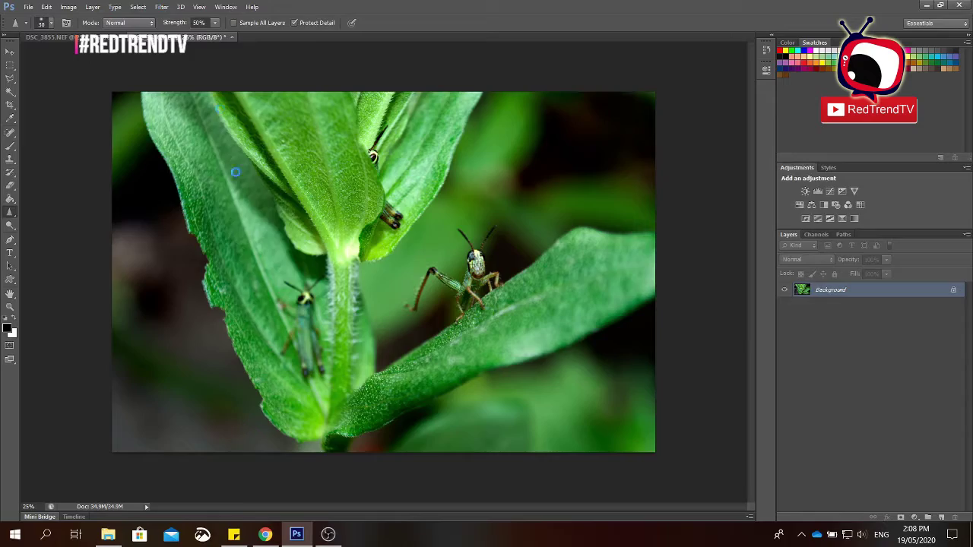
{"action": "left_click", "coordinate": [161, 7]}
{"action": "left_click", "coordinate": [346, 216]}
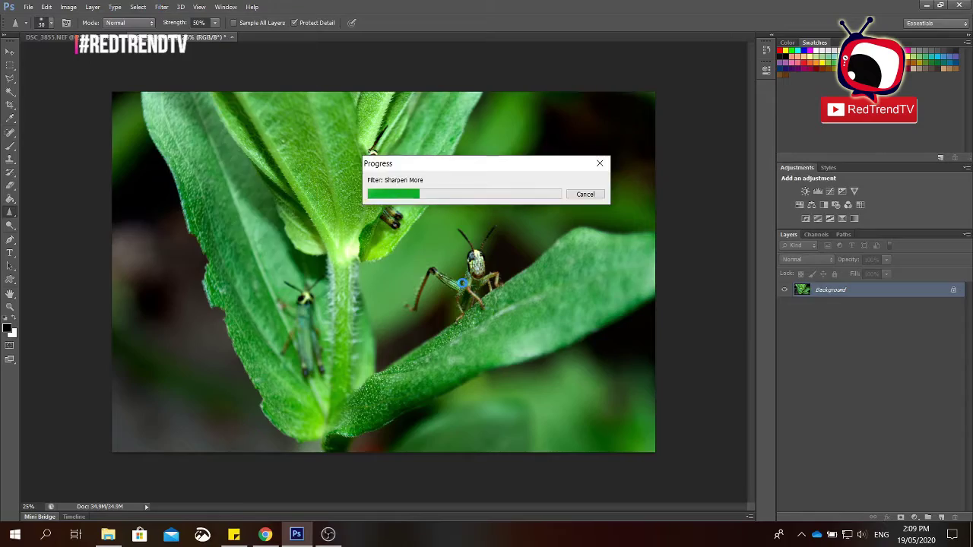
{"action": "scroll", "coordinate": [478, 267], "scroll_direction": "up", "scroll_amount": 3}
{"action": "scroll", "coordinate": [437, 264], "scroll_direction": "up", "scroll_amount": 1}
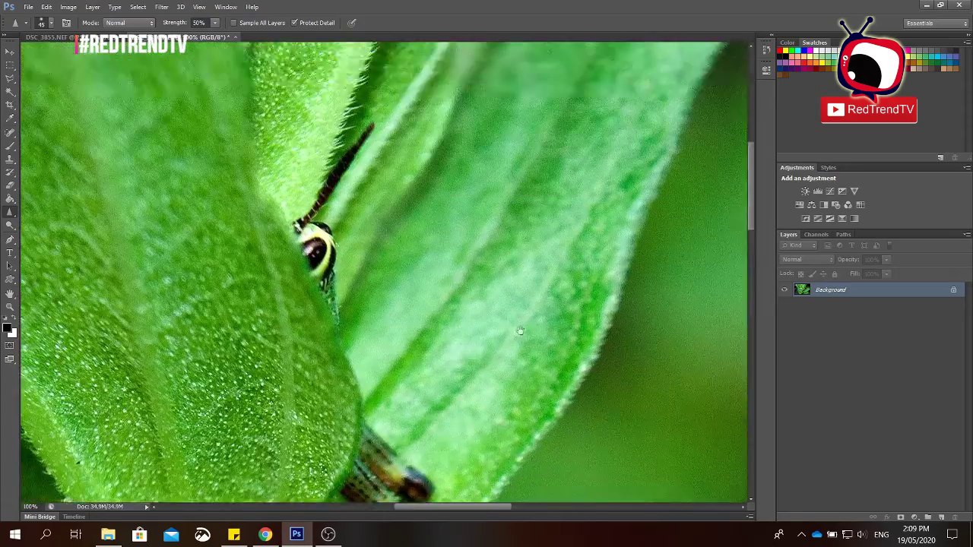
{"action": "left_click_drag", "start_coordinate": [486, 247], "coordinate": [476, 111]}
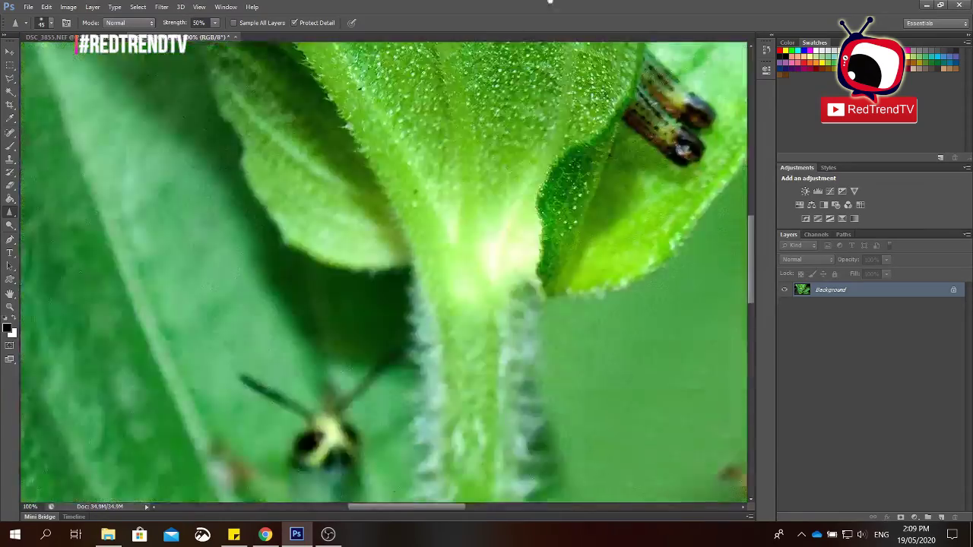
{"action": "scroll", "coordinate": [476, 112], "scroll_direction": "down", "scroll_amount": 3}
Step: Crop DSC_3855, shifting and slightly enlarging the crop frame before committing
{"action": "key", "text": "c"}
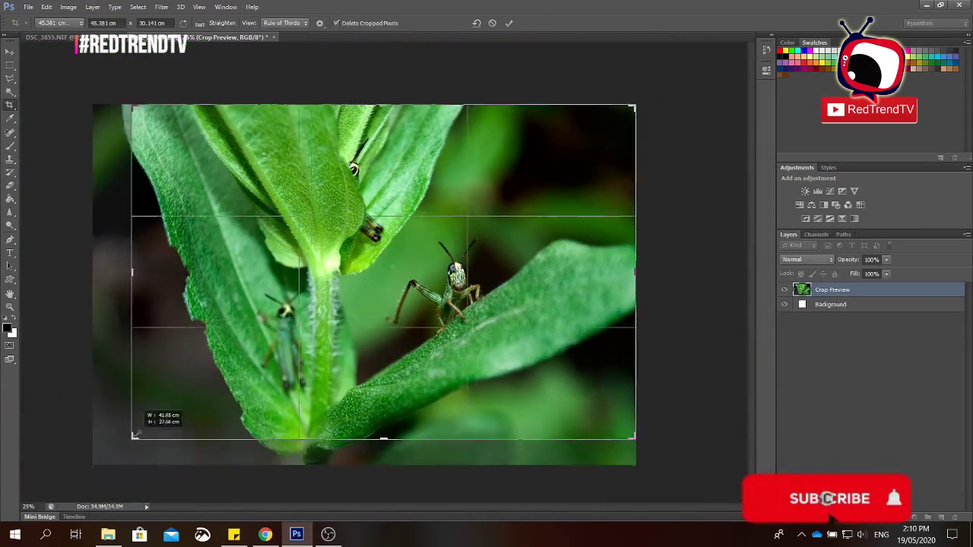
{"action": "left_click_drag", "start_coordinate": [403, 370], "coordinate": [426, 370]}
{"action": "left_click_drag", "start_coordinate": [622, 114], "coordinate": [625, 111]}
{"action": "left_click_drag", "start_coordinate": [144, 428], "coordinate": [143, 432]}
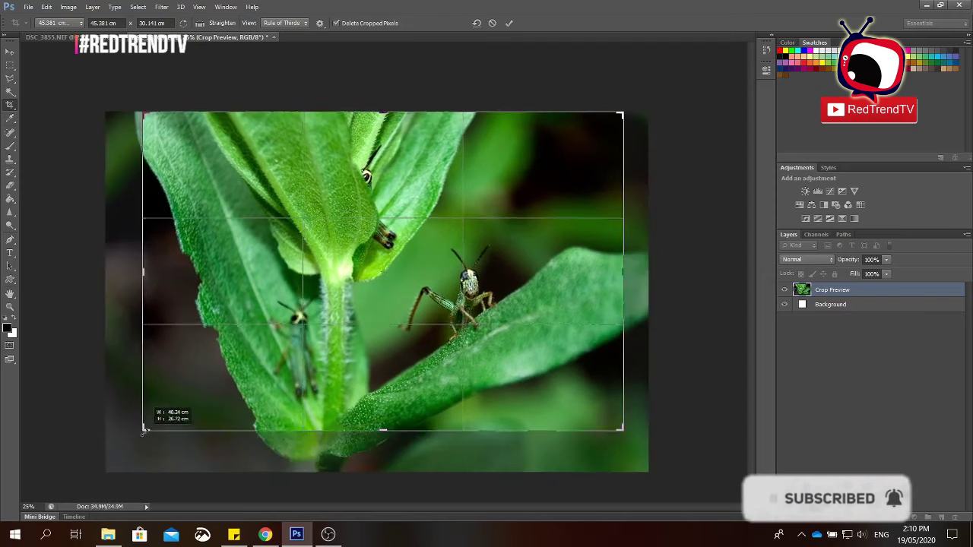
{"action": "left_click", "coordinate": [508, 23]}
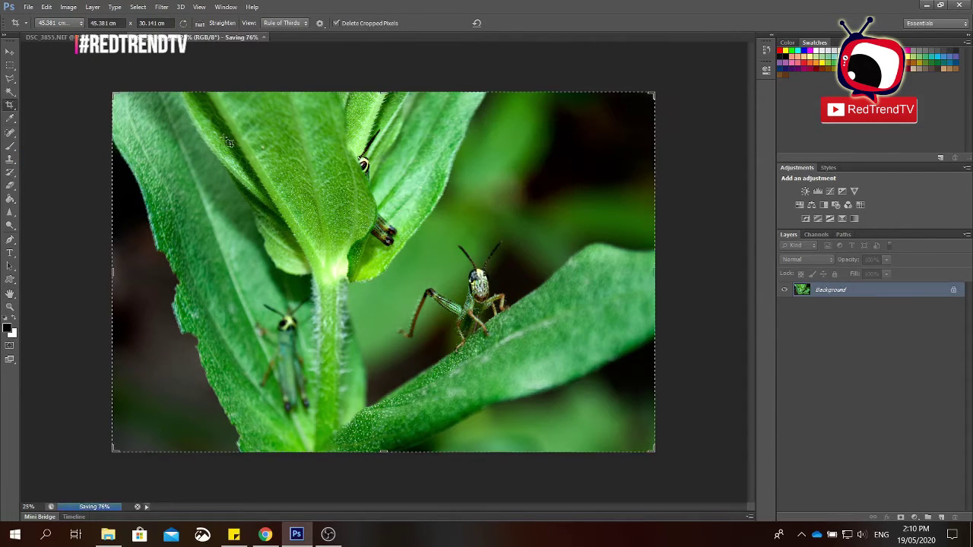
Step: Apply Auto Contrast, then crop again around the grasshopper
{"action": "left_click", "coordinate": [67, 7]}
{"action": "left_click", "coordinate": [91, 70]}
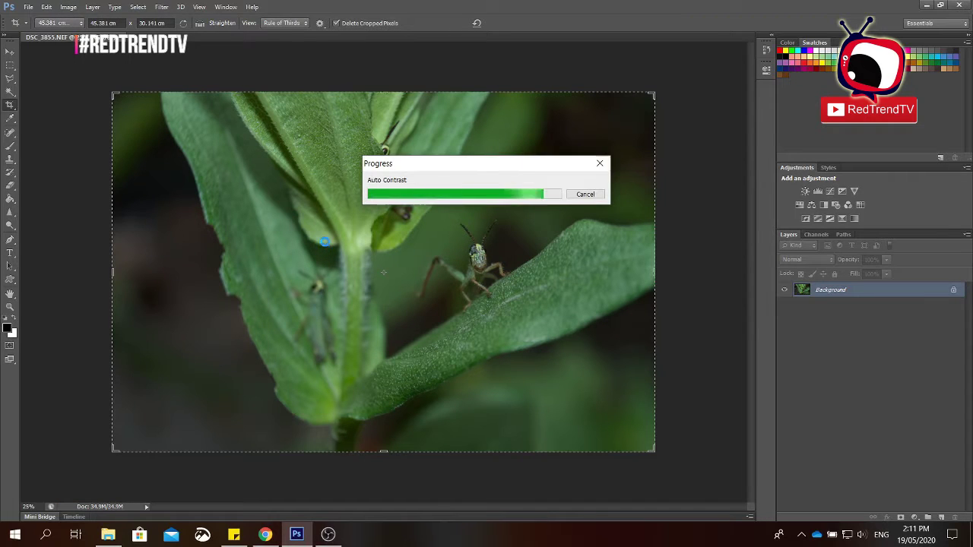
{"action": "left_click_drag", "start_coordinate": [206, 152], "coordinate": [564, 448]}
{"action": "mouse_move", "coordinate": [224, 365]}
{"action": "left_mouse_down"}
{"action": "mouse_move", "coordinate": [410, 354]}
{"action": "mouse_move", "coordinate": [444, 303]}
{"action": "left_mouse_up"}
{"action": "key", "text": "Return"}
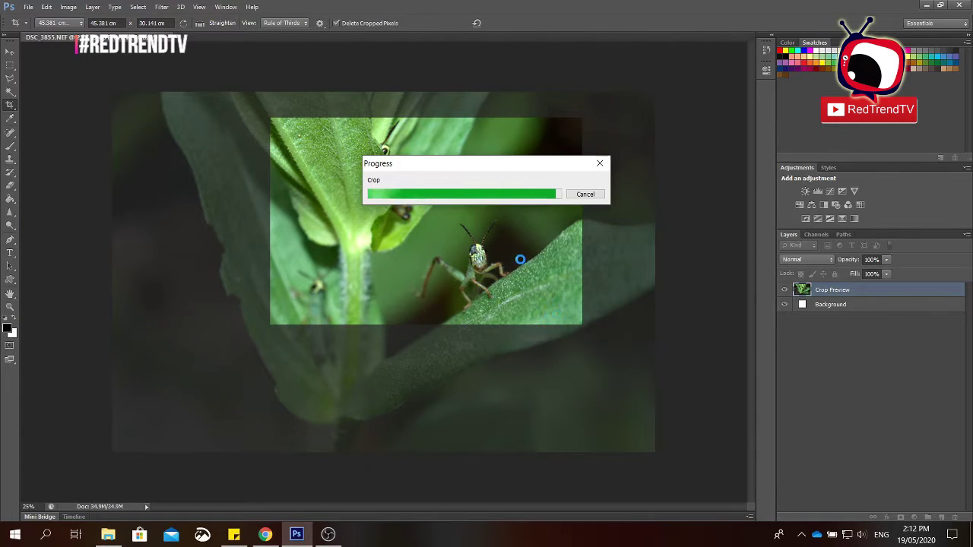
Step: Darken the shadows with another Levels adjustment, then close the photo, answering the save prompt
{"action": "key", "text": "r"}
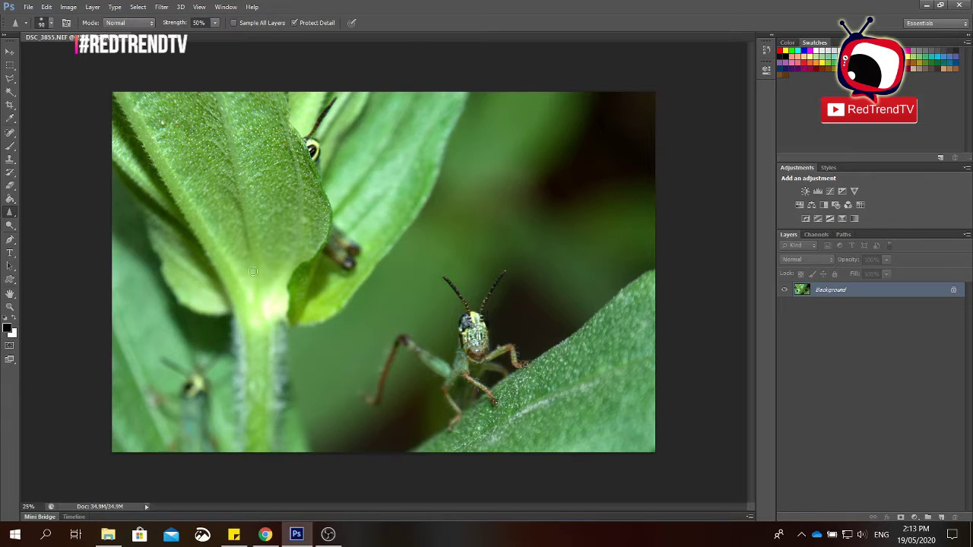
{"action": "key", "text": "ctrl+l"}
{"action": "left_click_drag", "start_coordinate": [625, 245], "coordinate": [652, 245]}
{"action": "key", "text": "Return"}
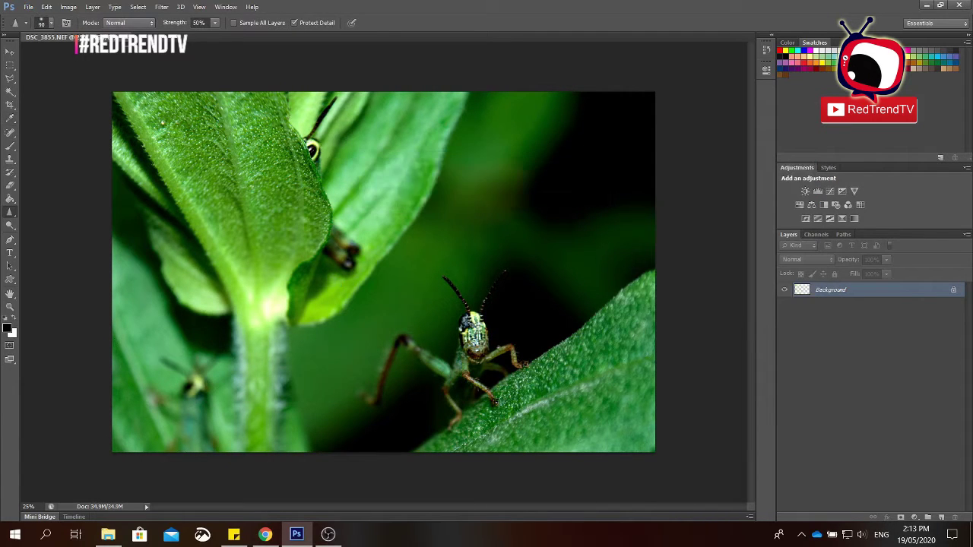
{"action": "key", "text": "ctrl+q"}
{"action": "left_click", "coordinate": [485, 198]}
Step: Select DSC_3849, DSC_3847, DSC_3845 and DSC_3840 in Explorer and return to Photoshop
{"action": "left_click", "coordinate": [882, 234]}
{"action": "left_click", "coordinate": [728, 319], "text": "ctrl"}
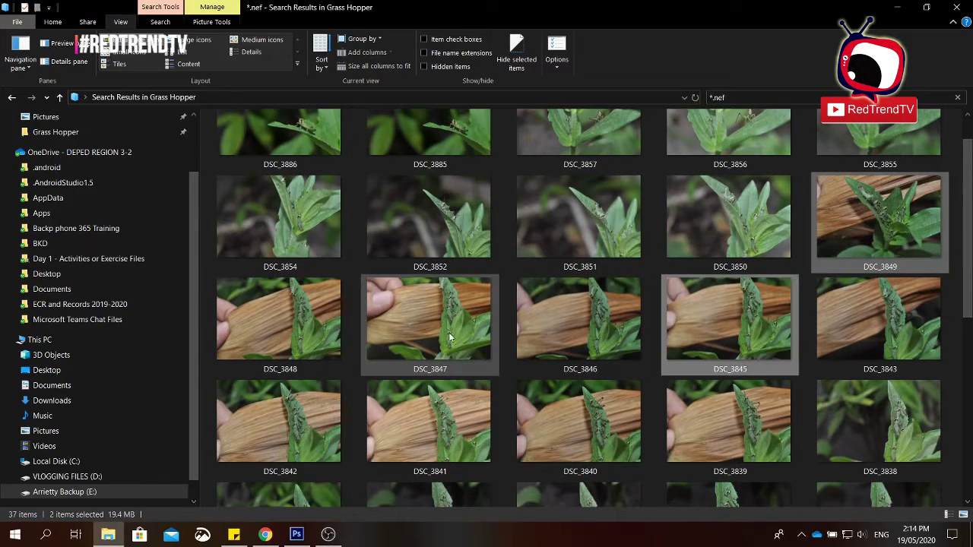
{"action": "left_click", "coordinate": [429, 323], "text": "ctrl"}
{"action": "left_click", "coordinate": [579, 433], "text": "ctrl"}
{"action": "scroll", "coordinate": [879, 426], "scroll_direction": "down", "scroll_amount": 1}
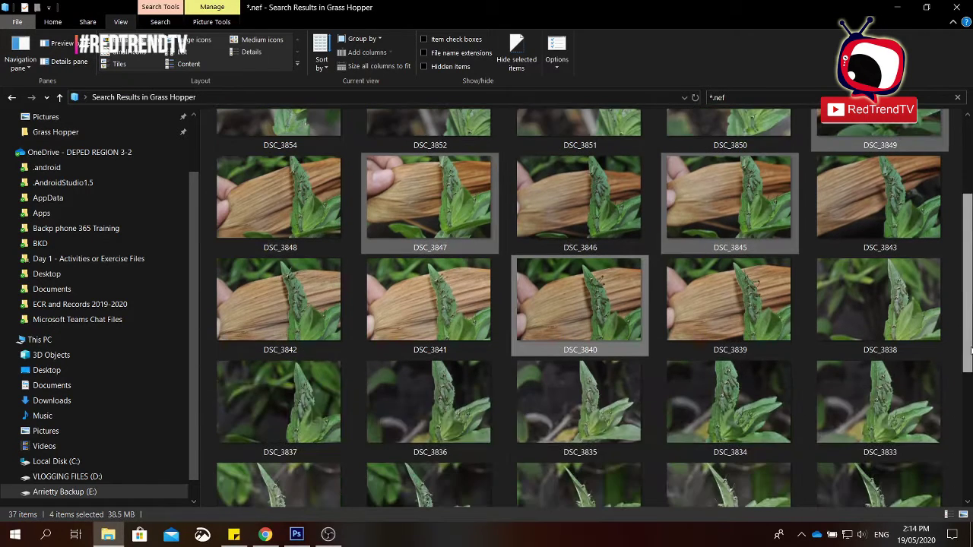
{"action": "left_click", "coordinate": [297, 535]}
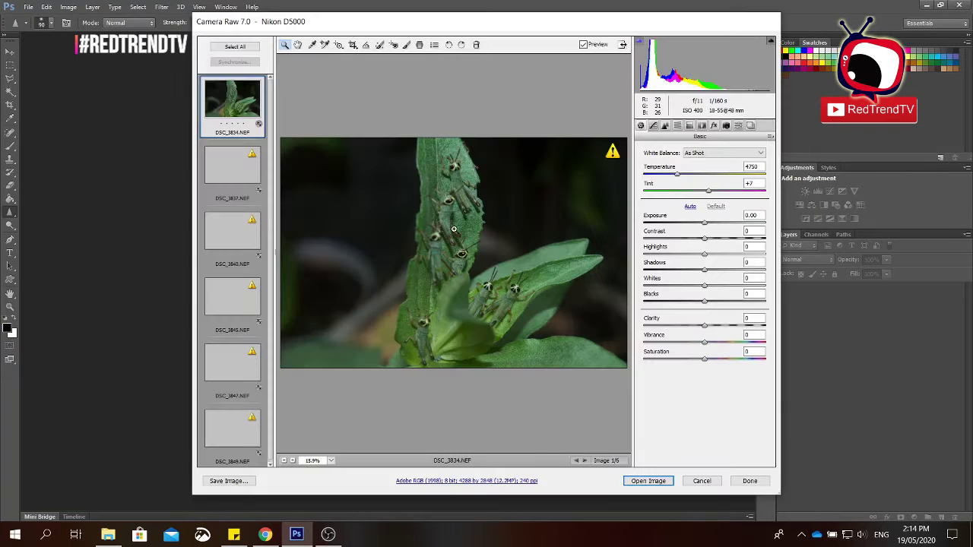
Step: Open the Camera Raw batch DSC_3834 through DSC_3849 as separate Photoshop documents
{"action": "key", "text": "Return"}
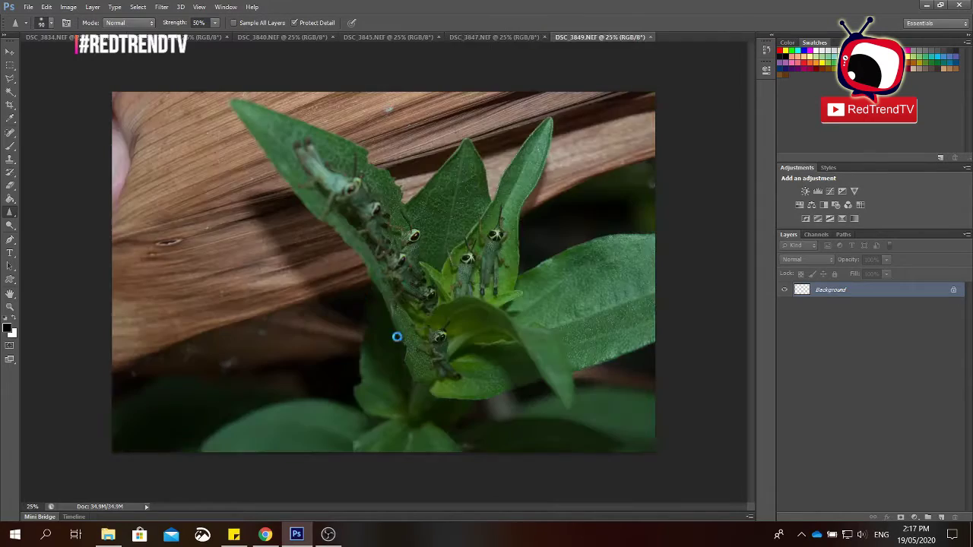
Step: Inspect the grasshoppers, then crop DSC_3849 by adjusting its corners and repositioning the photo
{"action": "left_click", "coordinate": [10, 52]}
{"action": "scroll", "coordinate": [429, 331], "scroll_direction": "up", "scroll_amount": 5}
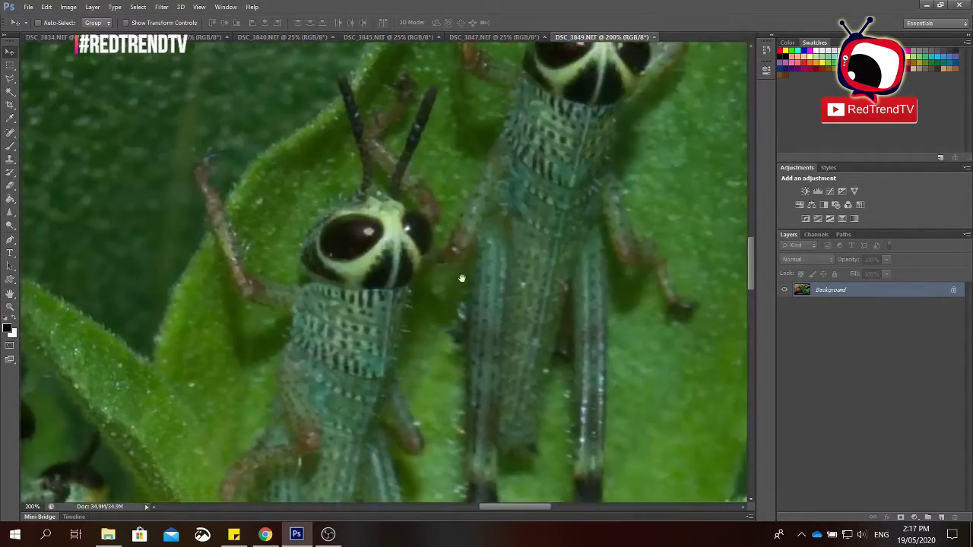
{"action": "scroll", "coordinate": [492, 348], "scroll_direction": "down", "scroll_amount": 3}
{"action": "scroll", "coordinate": [492, 349], "scroll_direction": "down", "scroll_amount": 4}
{"action": "key", "text": "c"}
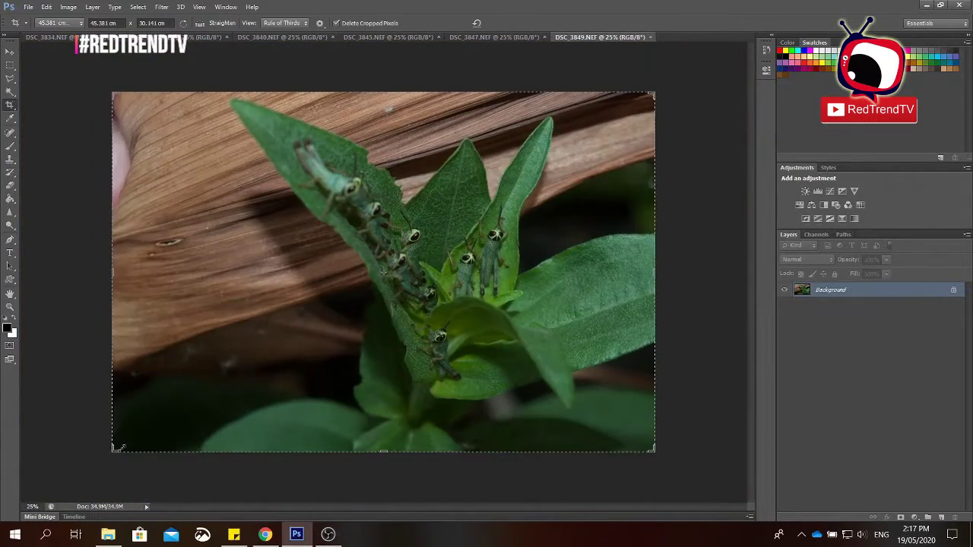
{"action": "left_click_drag", "start_coordinate": [113, 91], "coordinate": [143, 112]}
{"action": "mouse_move", "coordinate": [624, 431]}
{"action": "left_mouse_down"}
{"action": "mouse_move", "coordinate": [513, 347]}
{"action": "mouse_move", "coordinate": [506, 326]}
{"action": "left_mouse_up"}
{"action": "left_click_drag", "start_coordinate": [183, 140], "coordinate": [156, 114]}
{"action": "mouse_move", "coordinate": [456, 251]}
{"action": "left_mouse_down"}
{"action": "mouse_move", "coordinate": [487, 269]}
{"action": "mouse_move", "coordinate": [424, 292]}
{"action": "mouse_move", "coordinate": [475, 280]}
{"action": "left_mouse_up"}
{"action": "key", "text": "Return"}
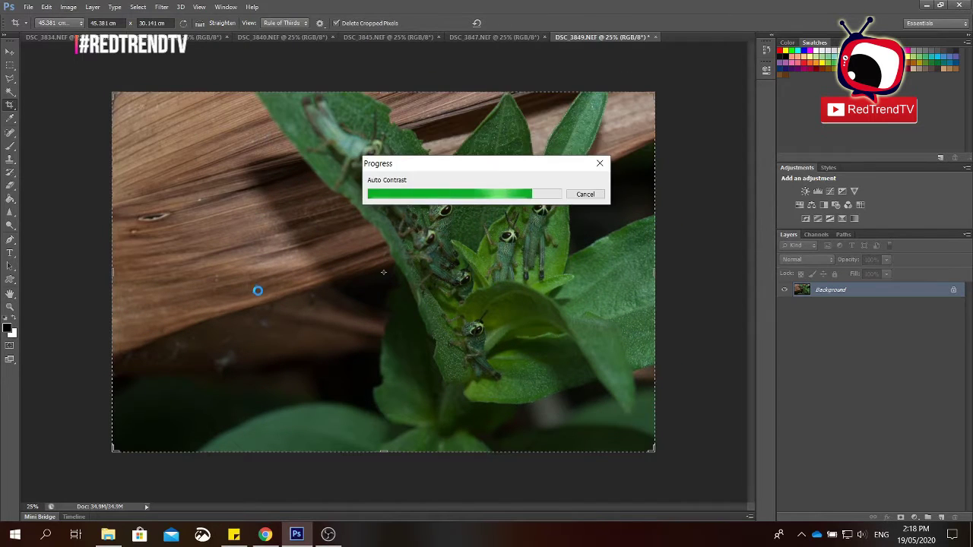
Step: Set Levels black input to 34, sharpen the photo, and size the sharpening brush to 70
{"action": "key", "text": "ctrl+l"}
{"action": "left_click_drag", "start_coordinate": [627, 240], "coordinate": [644, 242]}
{"action": "key", "text": "Return"}
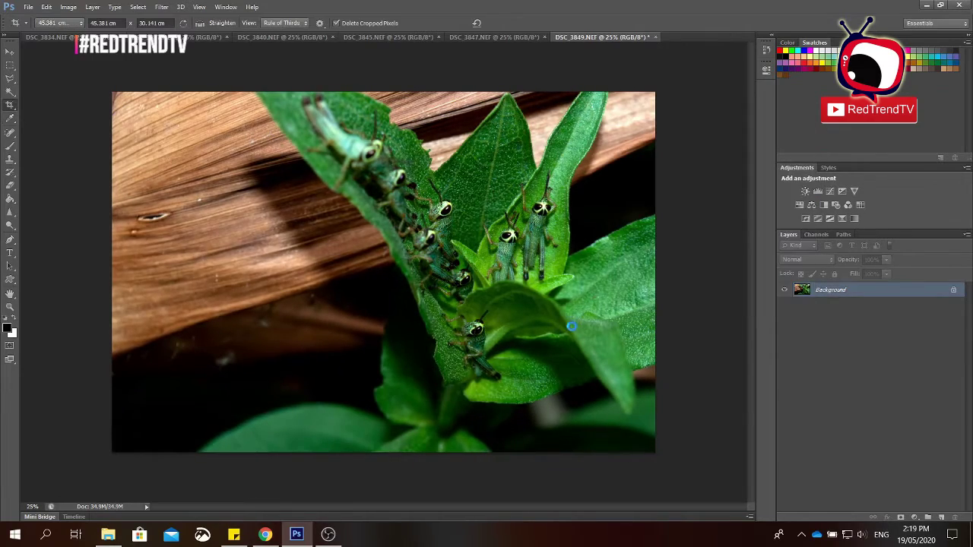
{"action": "left_click", "coordinate": [161, 7]}
{"action": "key", "text": "Escape"}
{"action": "key", "text": "c"}
{"action": "key", "text": "Return"}
{"action": "key", "text": "ctrl+plus"}
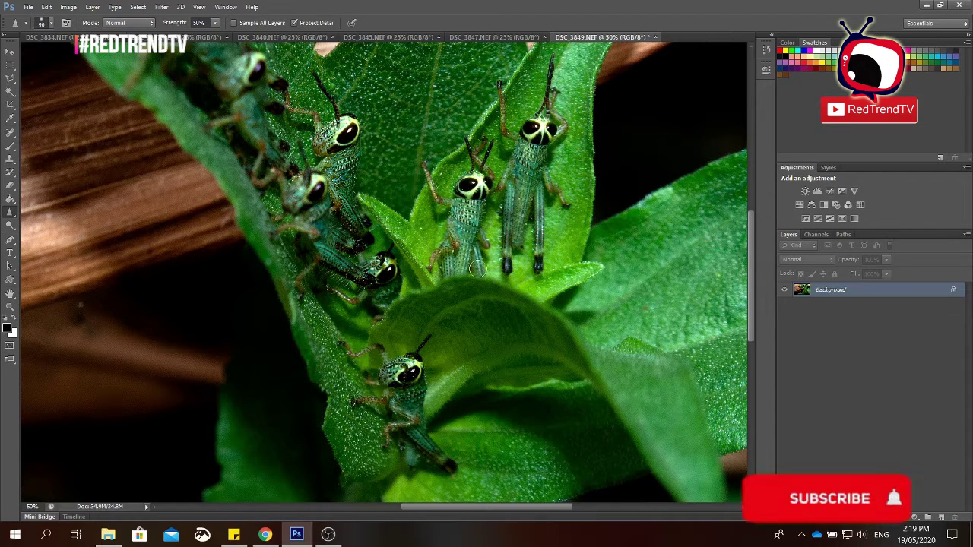
{"action": "key", "text": "bracketright"}
{"action": "key", "text": "bracketright"}
{"action": "key", "text": "bracketright"}
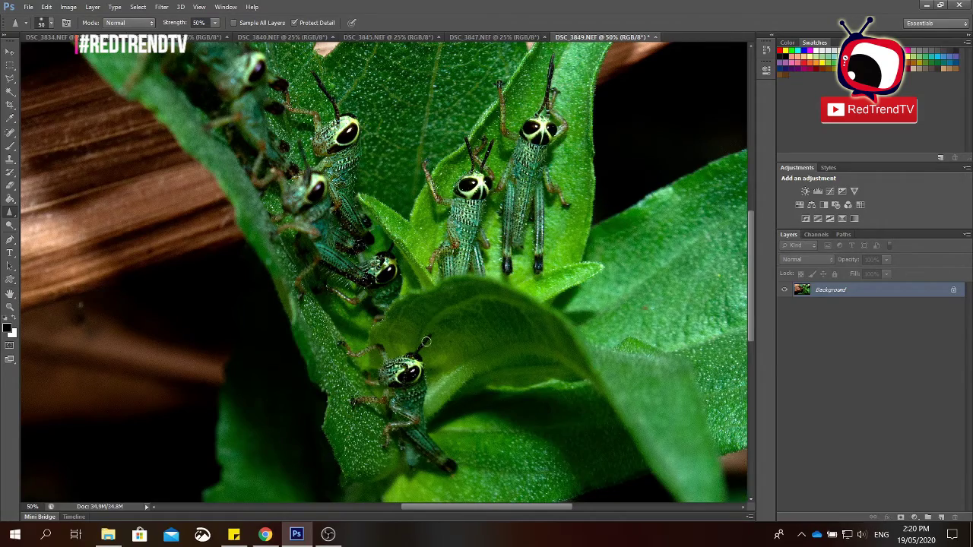
{"action": "key", "text": "ctrl+plus"}
{"action": "key", "text": "ctrl+plus"}
{"action": "key", "text": "ctrl+minus"}
{"action": "key", "text": "ctrl+minus"}
{"action": "key", "text": "ctrl+minus"}
Step: Save DSC_3849 as a JPEG in the Grass Hopper folder
{"action": "left_click", "coordinate": [28, 7]}
{"action": "left_click", "coordinate": [46, 159]}
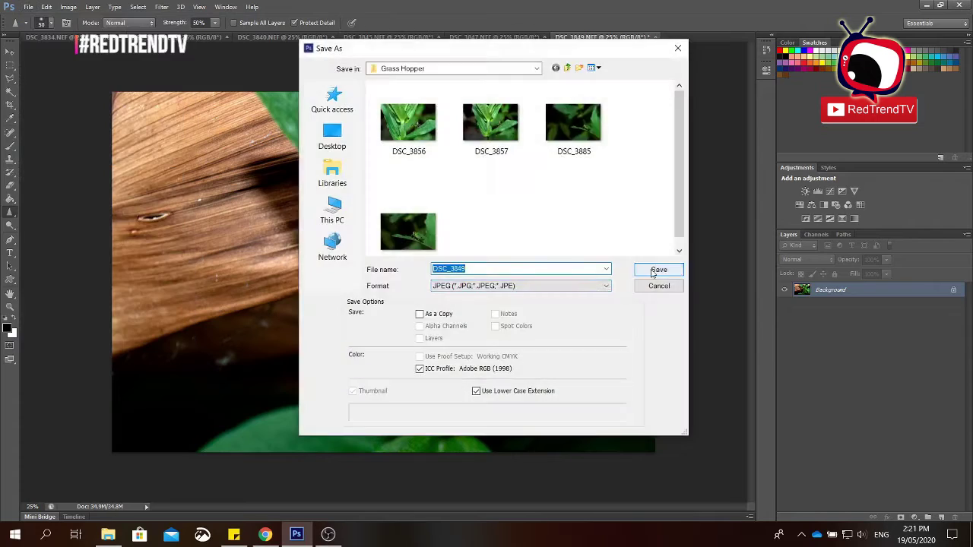
{"action": "key", "text": "Return"}
Step: Close DSC_3849 and raise the Levels black input on DSC_3847 for more contrast
{"action": "key", "text": "ctrl+w"}
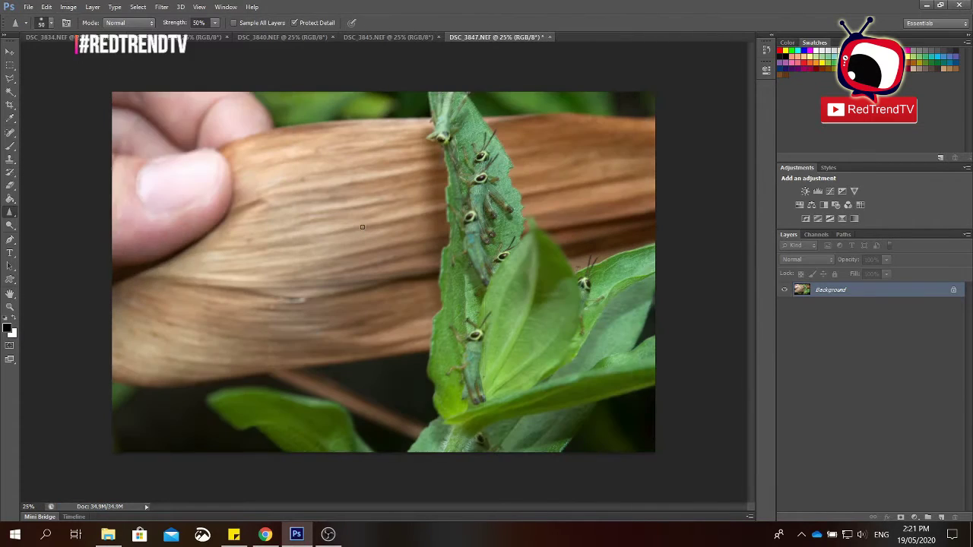
{"action": "key", "text": "ctrl+l"}
{"action": "left_click_drag", "start_coordinate": [628, 251], "coordinate": [640, 251]}
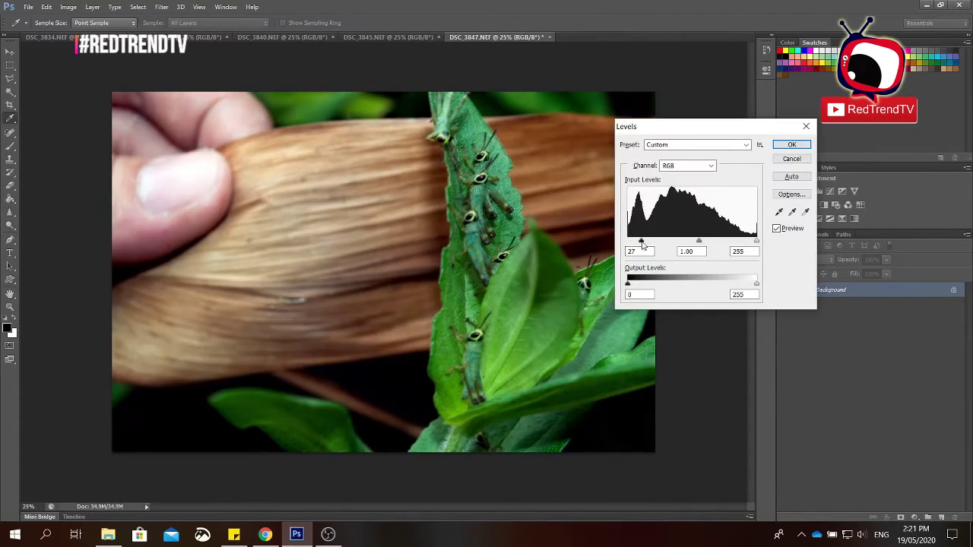
{"action": "left_click", "coordinate": [791, 147]}
Step: Bend the Curves into an S for contrast and apply Sharpen More
{"action": "key", "text": "ctrl+m"}
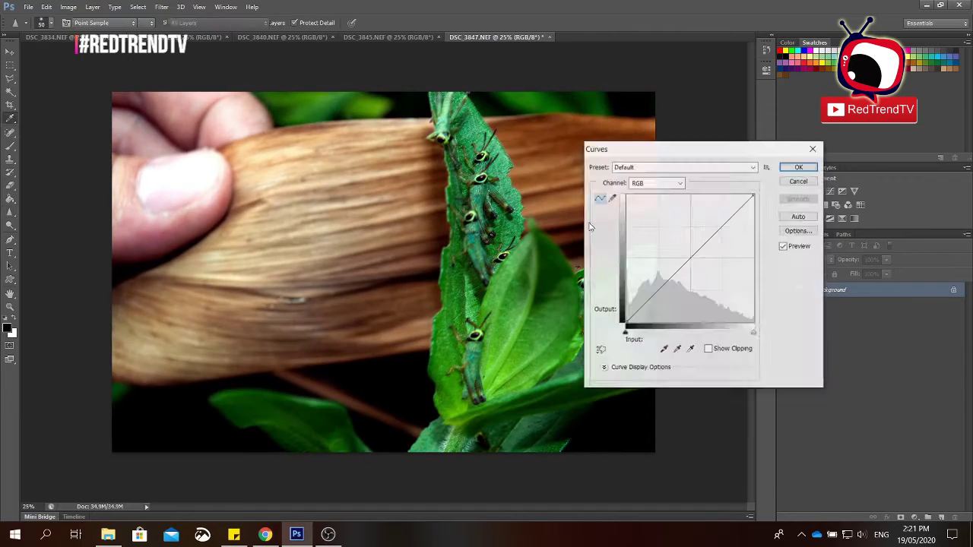
{"action": "left_click_drag", "start_coordinate": [646, 148], "coordinate": [213, 124]}
{"action": "left_click_drag", "start_coordinate": [227, 260], "coordinate": [227, 268]}
{"action": "left_click_drag", "start_coordinate": [267, 226], "coordinate": [266, 220]}
{"action": "key", "text": "Return"}
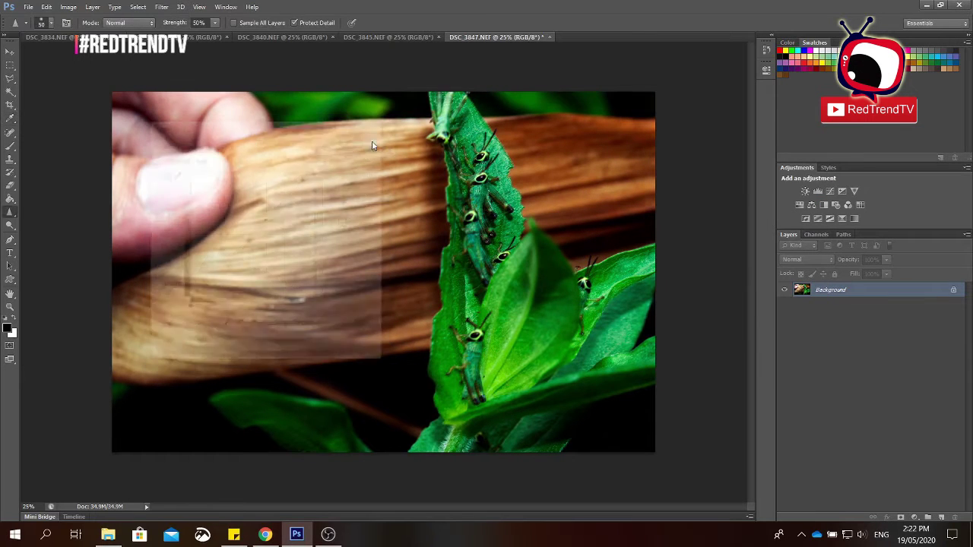
{"action": "left_click", "coordinate": [165, 11]}
{"action": "left_click", "coordinate": [339, 221]}
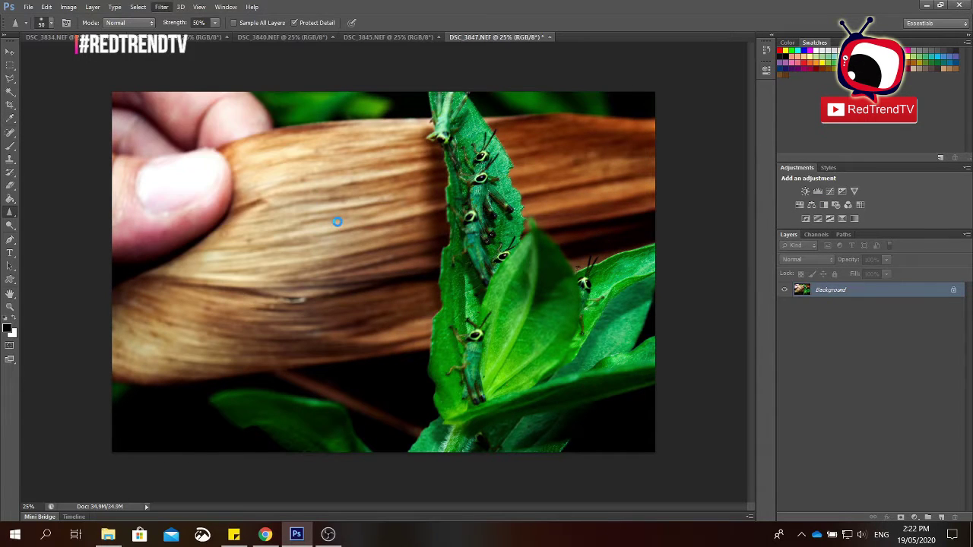
Step: Zoom and scroll around DSC_3847 to check the grasshoppers' detail up close
{"action": "scroll", "coordinate": [468, 152], "scroll_direction": "up", "scroll_amount": 3}
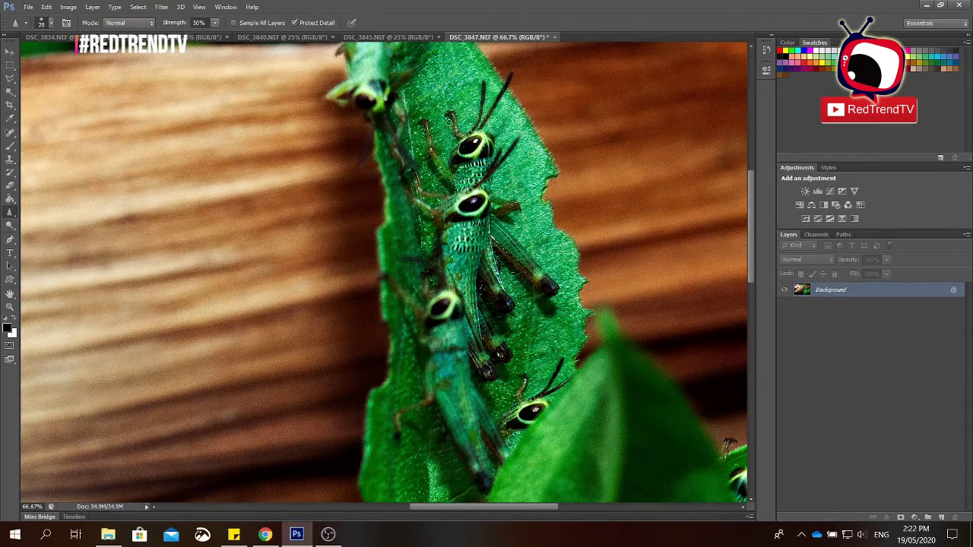
{"action": "scroll", "coordinate": [482, 255], "scroll_direction": "up", "scroll_amount": 1}
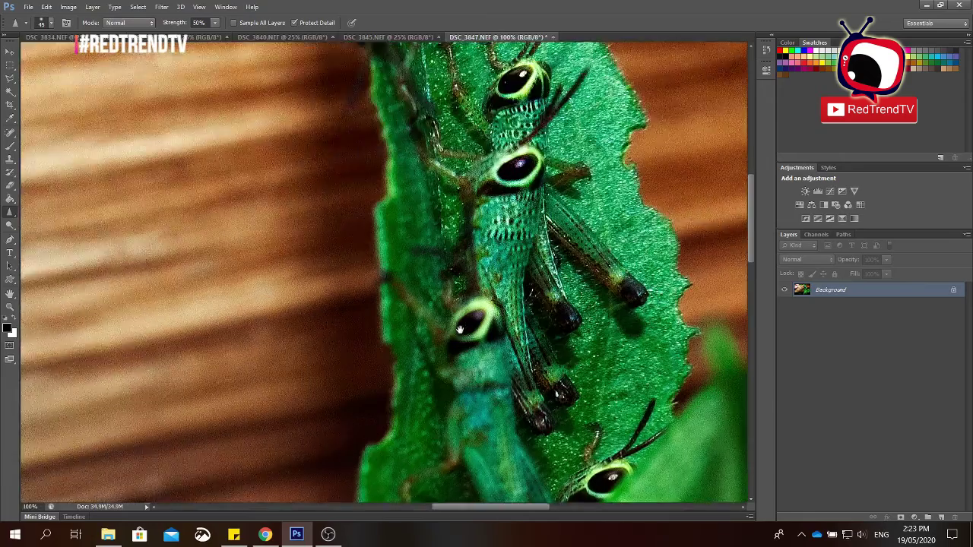
{"action": "scroll", "coordinate": [506, 206], "scroll_direction": "down", "scroll_amount": 3}
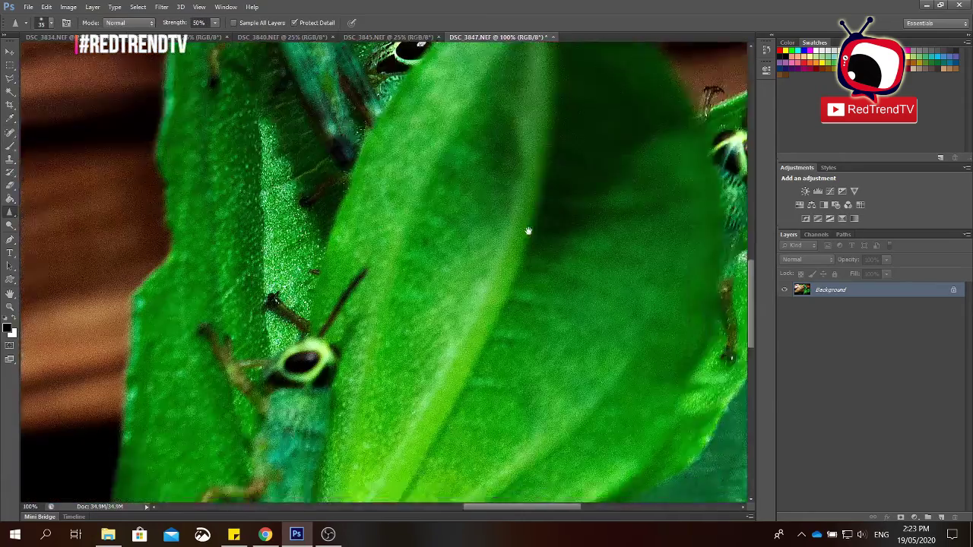
{"action": "scroll", "coordinate": [456, 250], "scroll_direction": "down", "scroll_amount": 3}
{"action": "scroll", "coordinate": [309, 283], "scroll_direction": "up", "scroll_amount": 3}
{"action": "scroll", "coordinate": [434, 358], "scroll_direction": "right", "scroll_amount": 3}
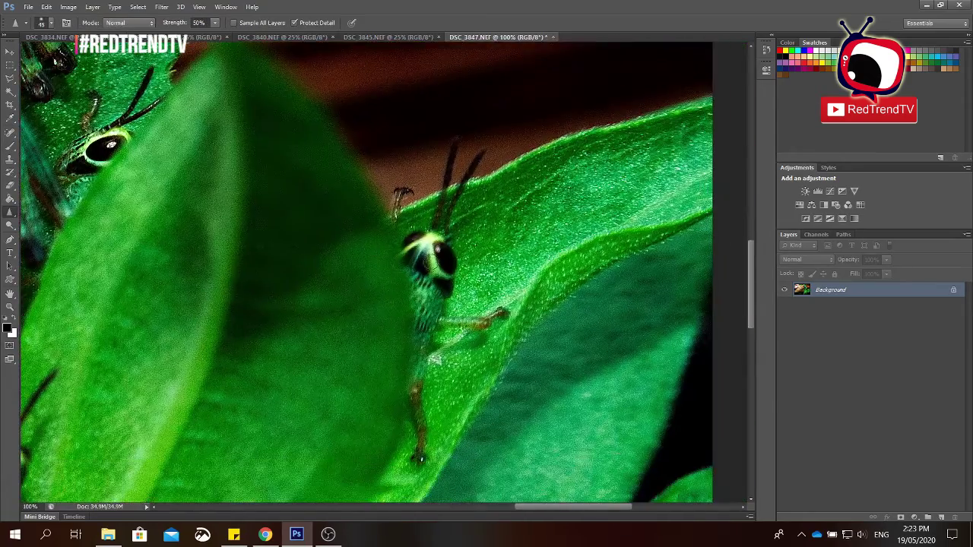
{"action": "scroll", "coordinate": [469, 492], "scroll_direction": "down", "scroll_amount": 4}
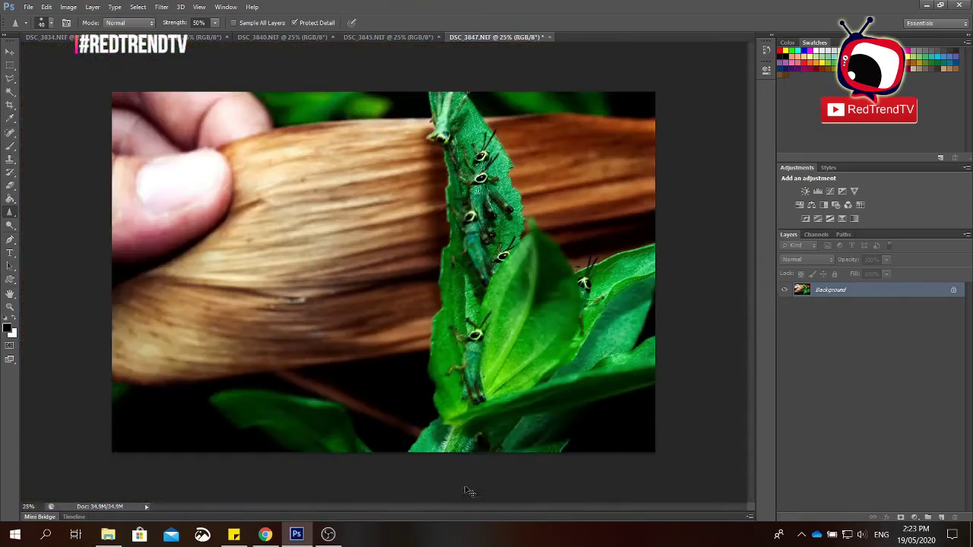
Step: Crop DSC_3847 tight around the grasshoppers on the leaf and heal the top-left blemish
{"action": "key", "text": "ctrl+shift+s"}
{"action": "key", "text": "Return"}
{"action": "key", "text": "Return"}
{"action": "key", "text": "c"}
{"action": "left_click_drag", "start_coordinate": [113, 452], "coordinate": [226, 403]}
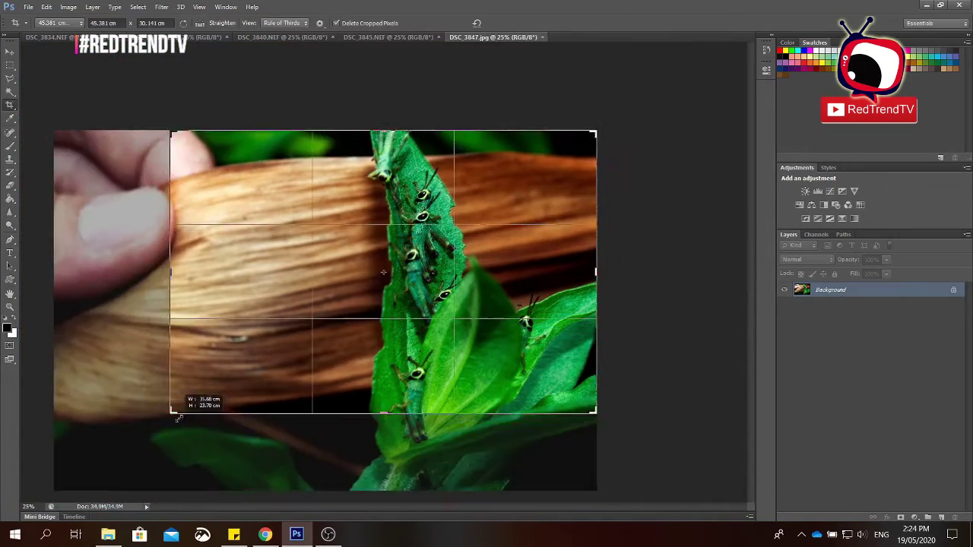
{"action": "left_click_drag", "start_coordinate": [357, 364], "coordinate": [416, 378]}
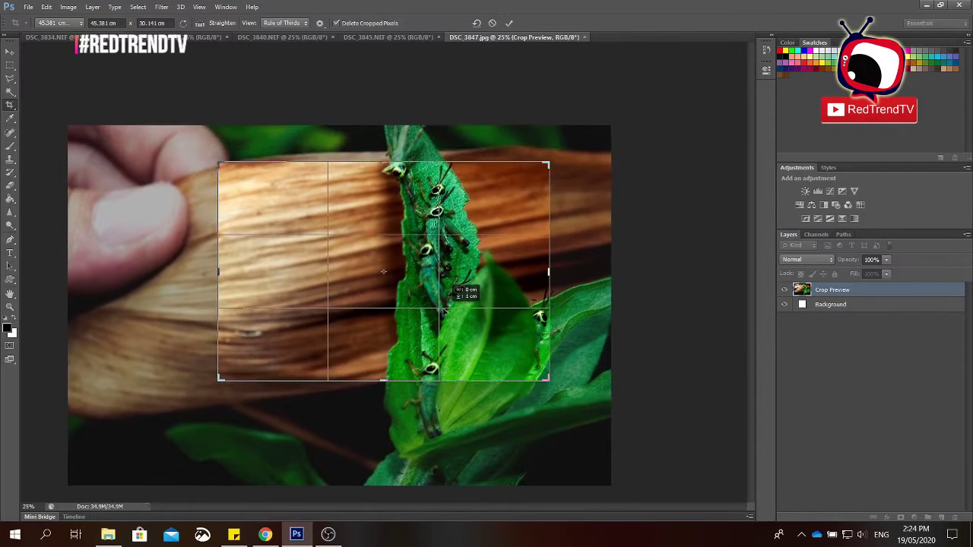
{"action": "left_click_drag", "start_coordinate": [416, 378], "coordinate": [577, 403]}
{"action": "key", "text": "Return"}
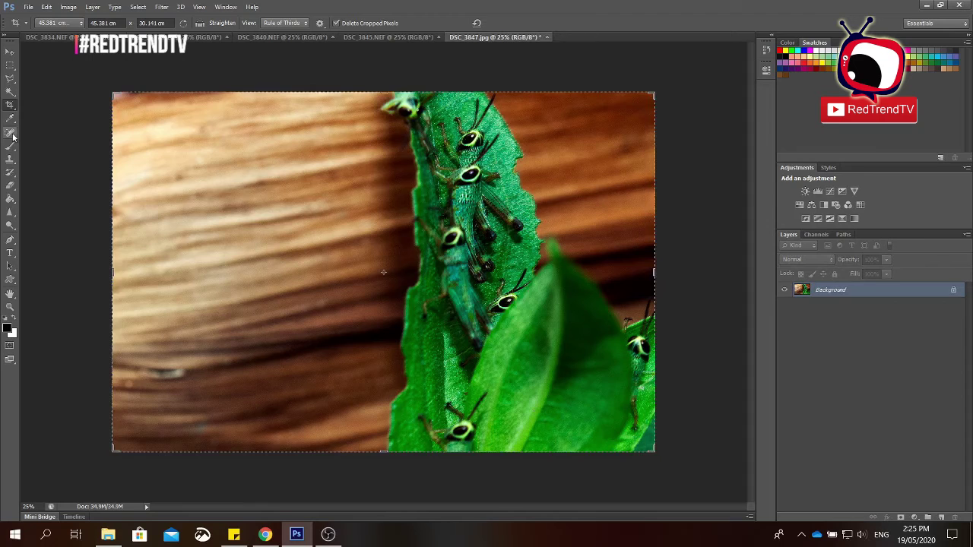
{"action": "left_click", "coordinate": [12, 134]}
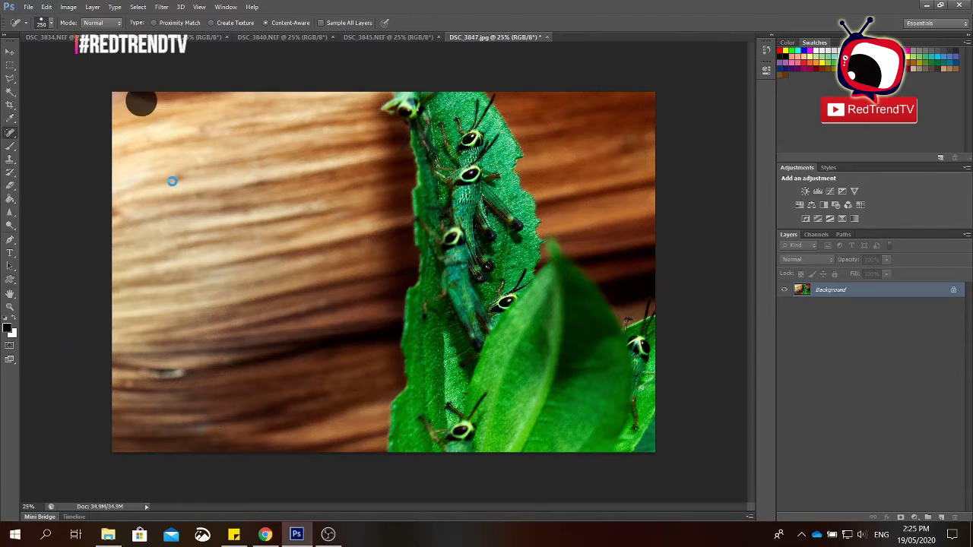
{"action": "left_click", "coordinate": [138, 93]}
Step: Save a copy as JPEG DSC_3847_B at maximum quality, then close the document
{"action": "left_click", "coordinate": [28, 7]}
{"action": "left_click", "coordinate": [83, 166]}
{"action": "left_click", "coordinate": [643, 269]}
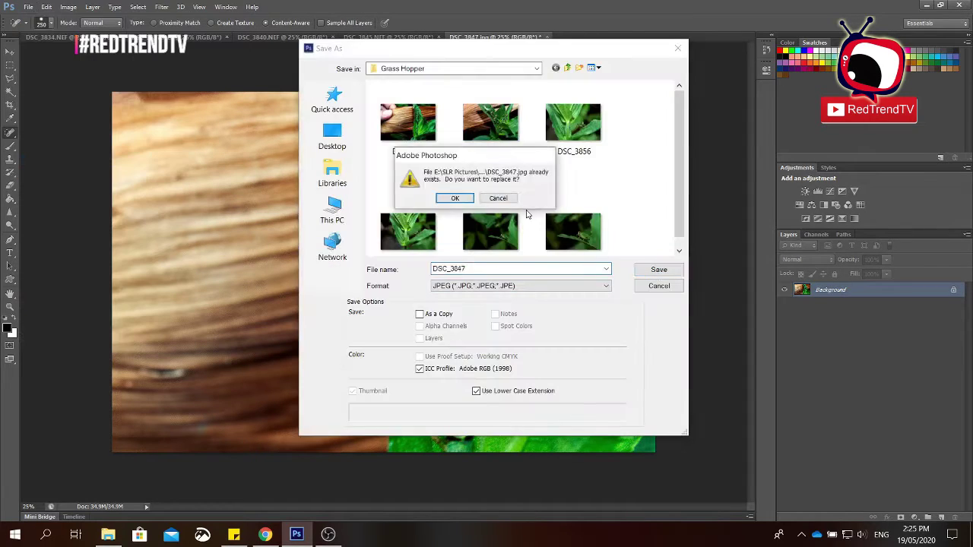
{"action": "left_click", "coordinate": [445, 198]}
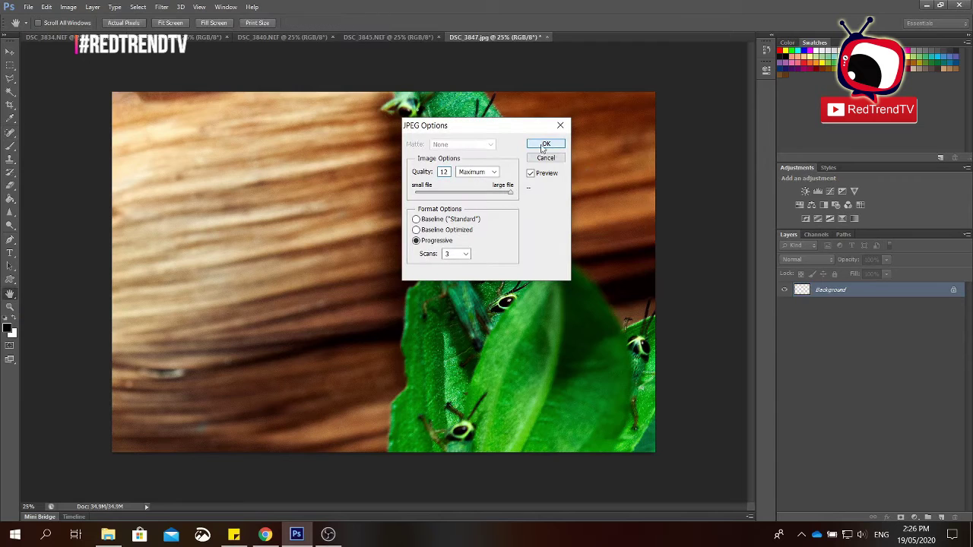
{"action": "left_click", "coordinate": [546, 145]}
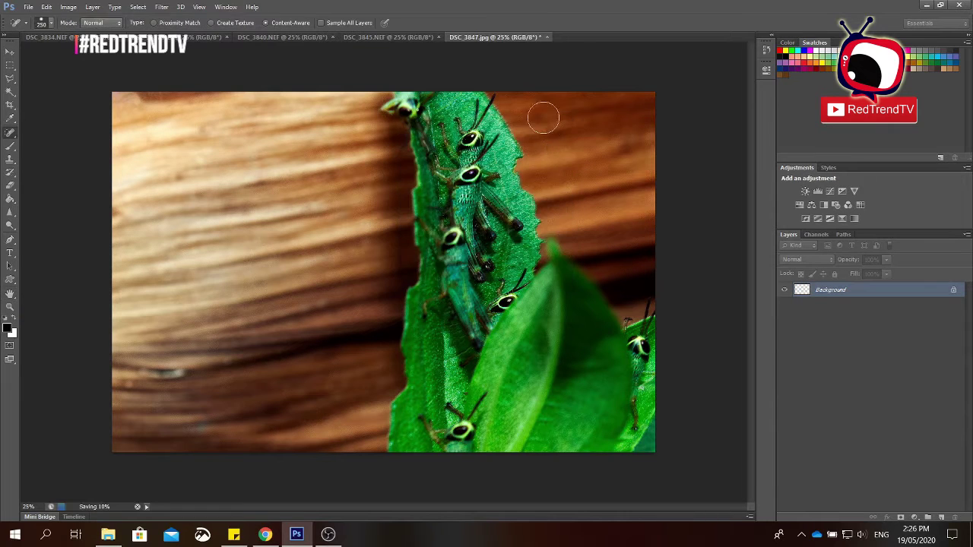
{"action": "left_click", "coordinate": [553, 37]}
{"action": "left_click", "coordinate": [487, 199]}
Step: Darken DSC_3845 with Auto Contrast, a Levels tweak and a lowered Curves adjustment
{"action": "left_click", "coordinate": [265, 255]}
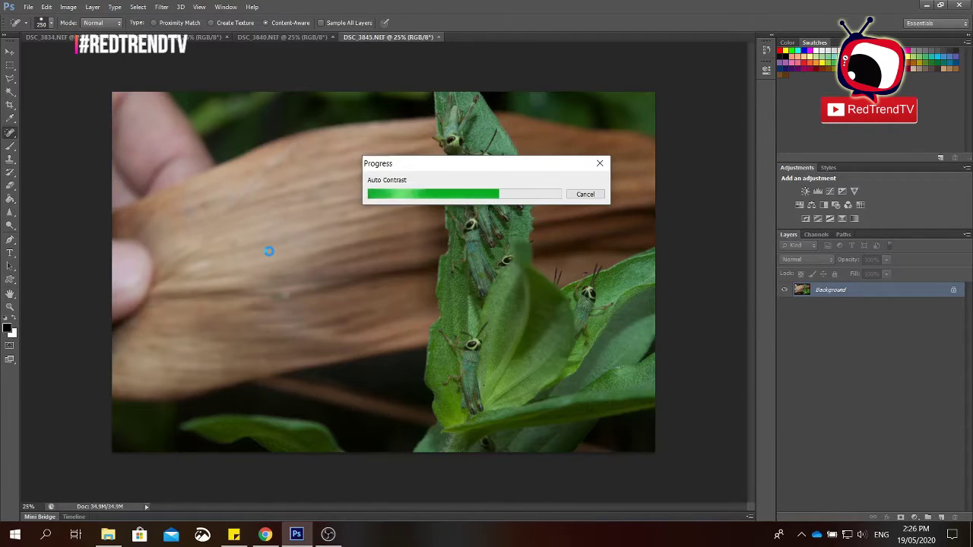
{"action": "key", "text": "ctrl+l"}
{"action": "left_click_drag", "start_coordinate": [625, 256], "coordinate": [634, 256]}
{"action": "key", "text": "Return"}
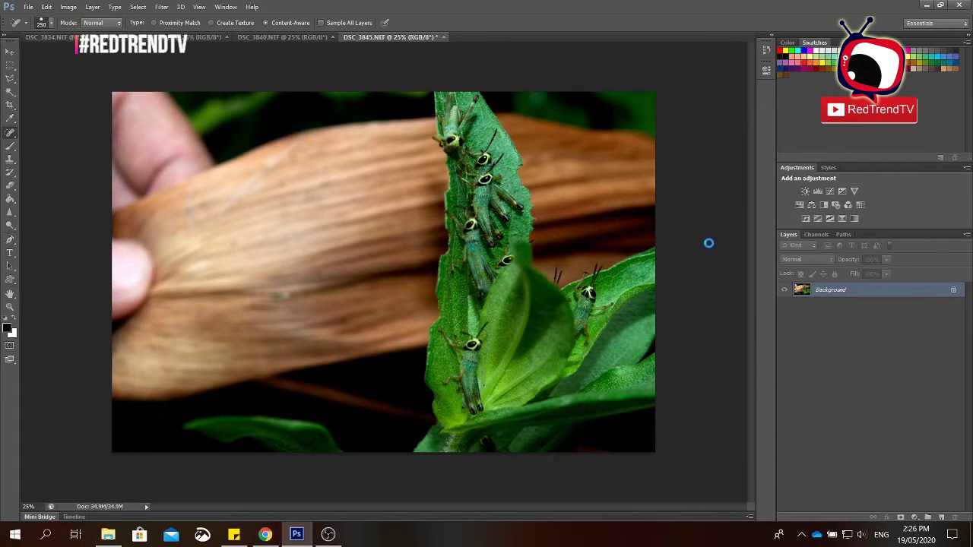
{"action": "key", "text": "ctrl+m"}
{"action": "left_click_drag", "start_coordinate": [242, 127], "coordinate": [698, 123]}
{"action": "left_click_drag", "start_coordinate": [676, 262], "coordinate": [688, 275]}
{"action": "left_click", "coordinate": [817, 139]}
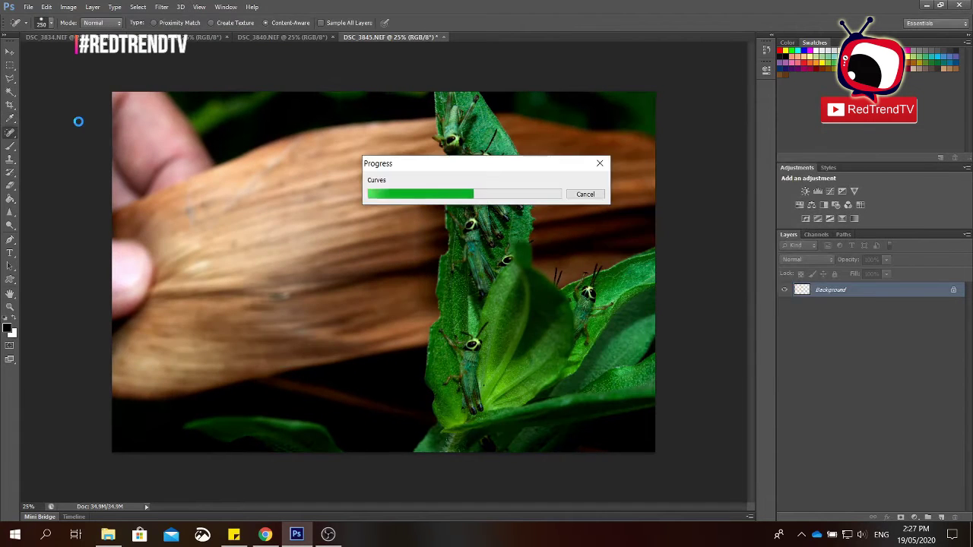
Step: Crop the photo in slightly from the left and bottom
{"action": "left_click", "coordinate": [10, 104]}
{"action": "left_click_drag", "start_coordinate": [112, 452], "coordinate": [137, 434]}
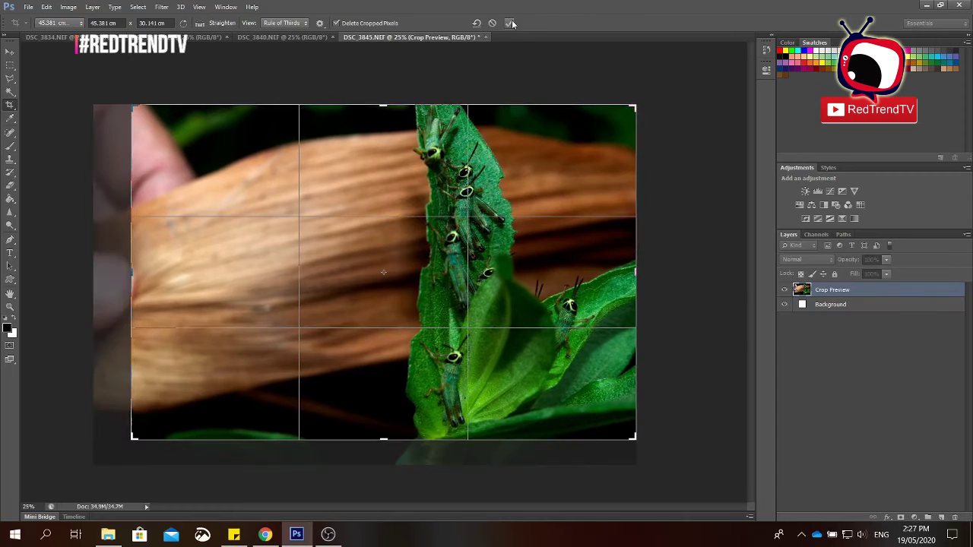
{"action": "key", "text": "Return"}
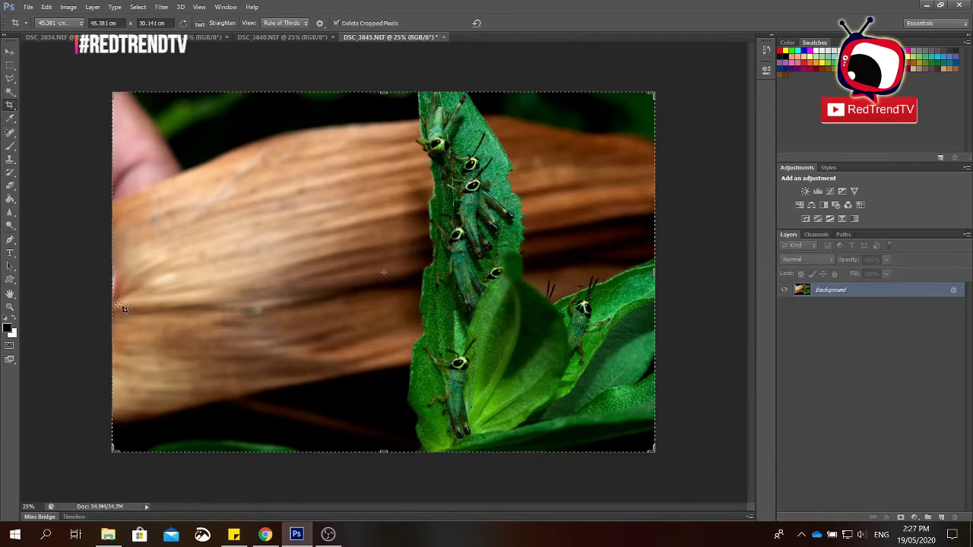
Step: Remove the pink finger and dark left-edge spots using Spot Healing and Clone Stamp
{"action": "key", "text": "j"}
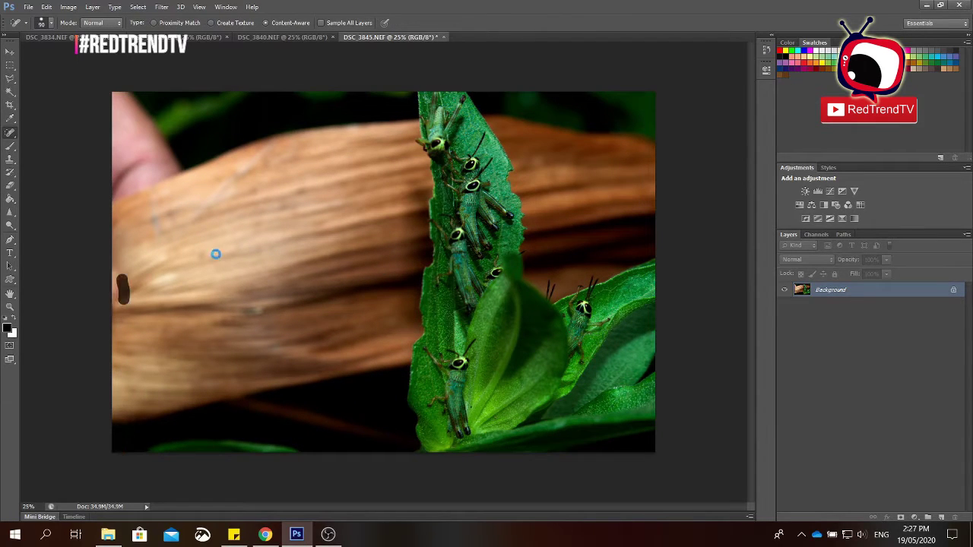
{"action": "left_click", "coordinate": [50, 23]}
{"action": "left_click_drag", "start_coordinate": [31, 76], "coordinate": [54, 76]}
{"action": "key", "text": "Return"}
{"action": "key", "text": "bracketright"}
{"action": "key", "text": "bracketright"}
{"action": "key", "text": "bracketright"}
{"action": "left_click_drag", "start_coordinate": [146, 128], "coordinate": [164, 175]}
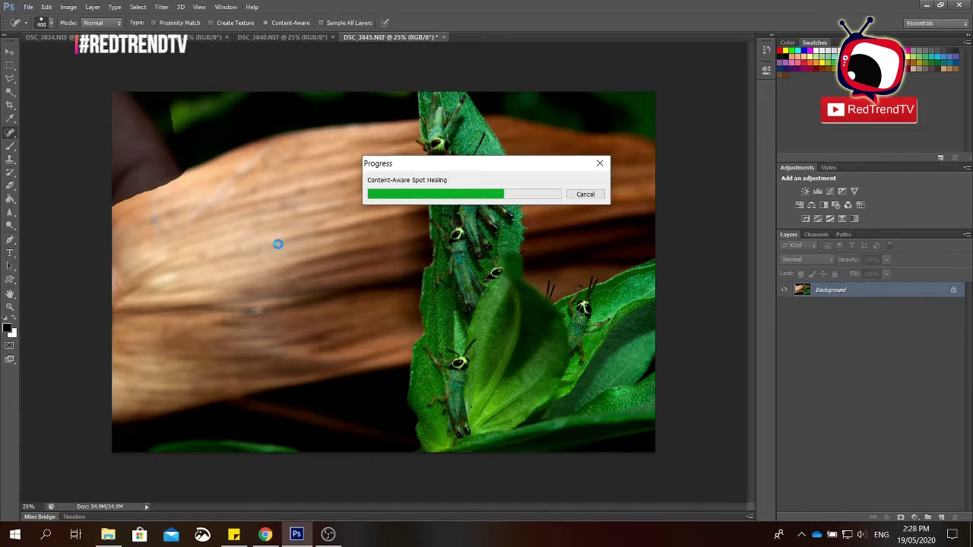
{"action": "left_click_drag", "start_coordinate": [98, 144], "coordinate": [98, 177]}
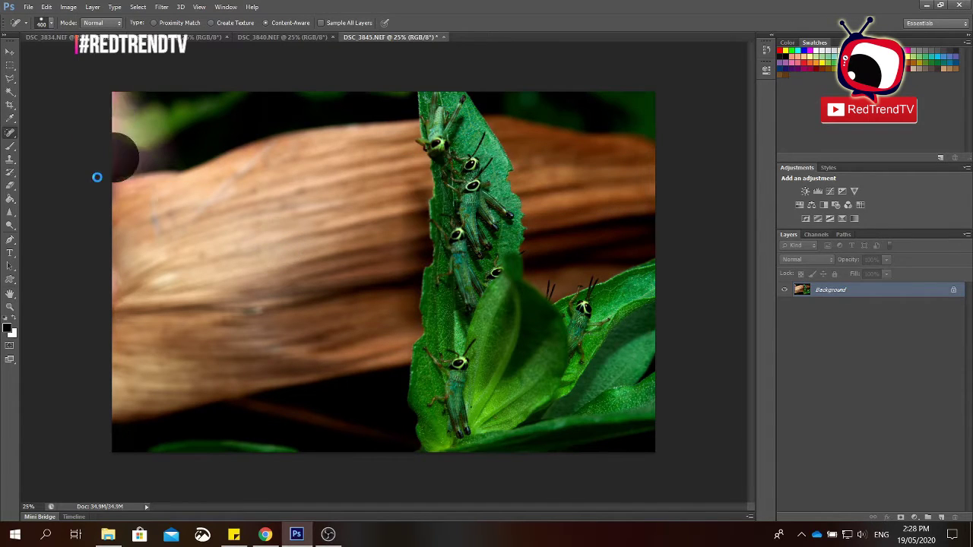
{"action": "left_click", "coordinate": [157, 156]}
{"action": "left_click", "coordinate": [141, 152]}
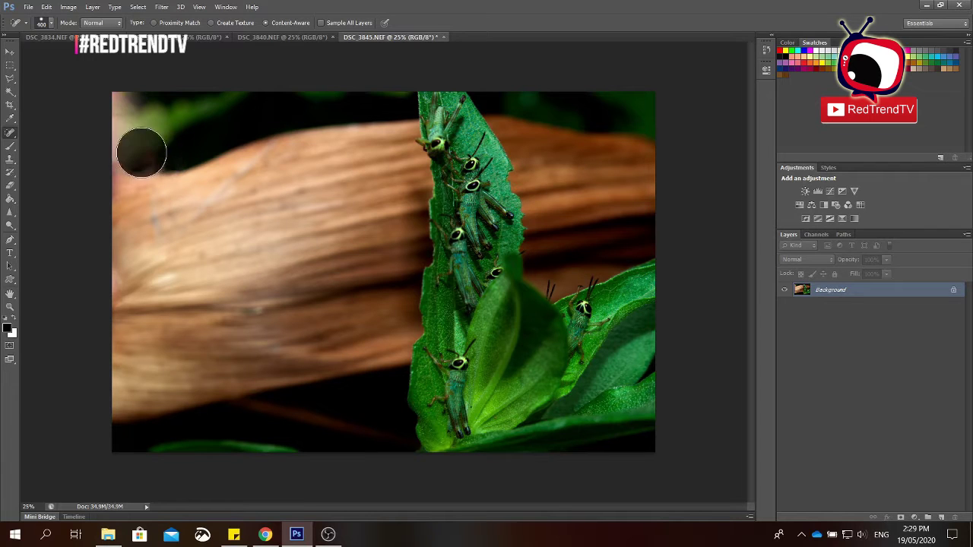
{"action": "key", "text": "s"}
{"action": "left_click_drag", "start_coordinate": [152, 163], "coordinate": [157, 136]}
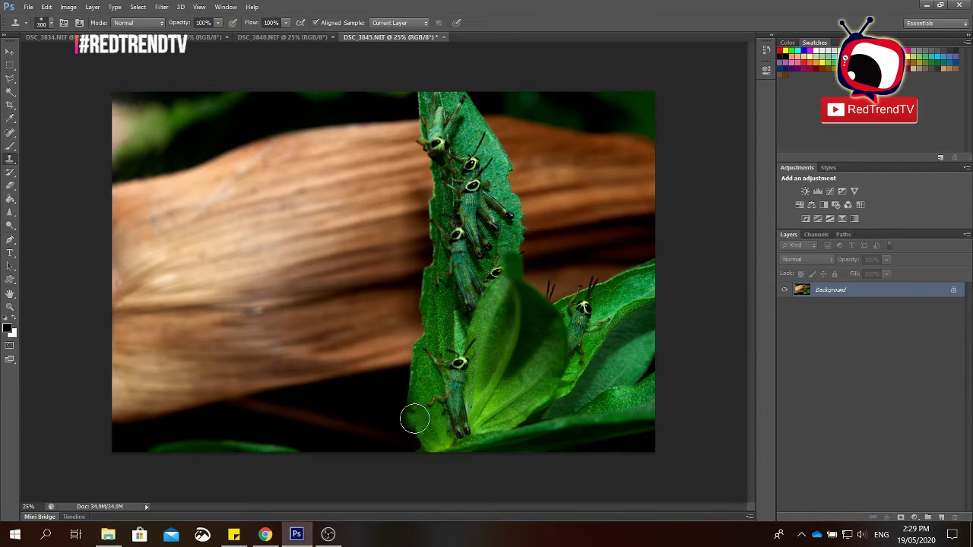
{"action": "key", "text": "r"}
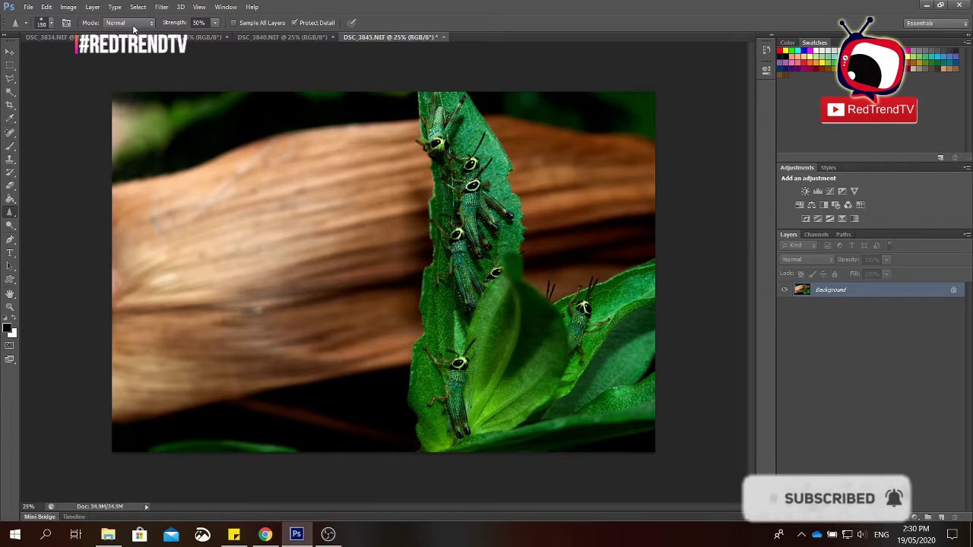
Step: Close DSC_3845, saving it as a JPEG
{"action": "key", "text": "ctrl+w"}
{"action": "key", "text": "Return"}
{"action": "left_click", "coordinate": [532, 390]}
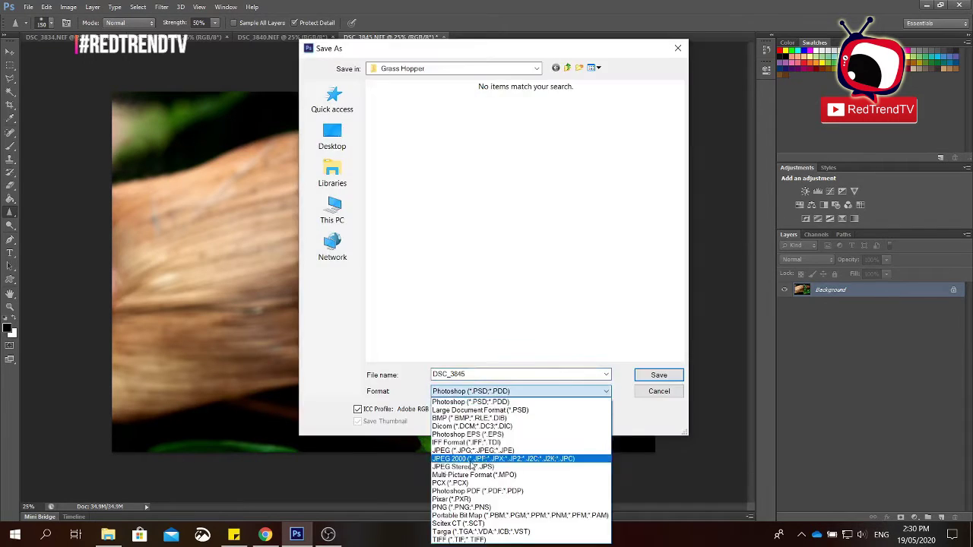
{"action": "left_click", "coordinate": [473, 450]}
{"action": "key", "text": "Return"}
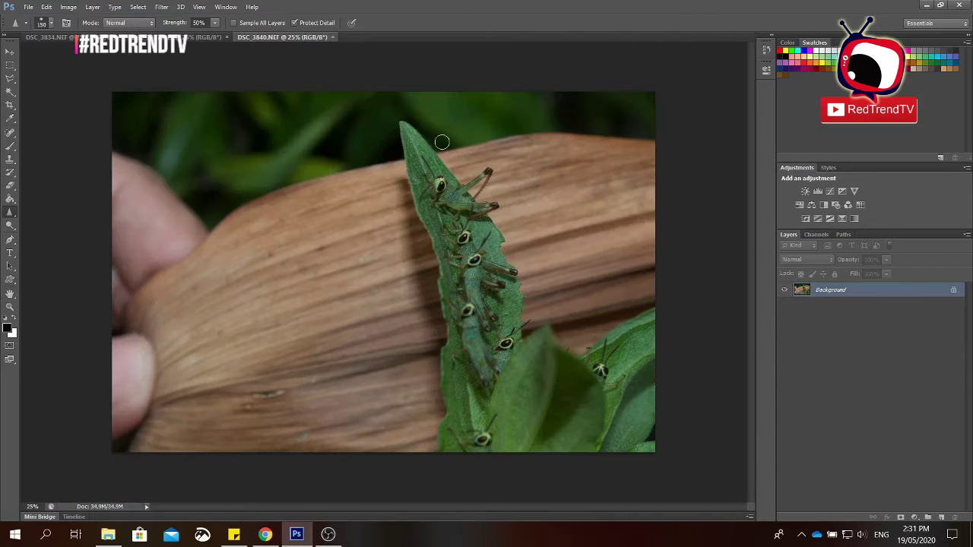
Step: Crop DSC_3840 around the grasshoppers and set Levels black input to 48
{"action": "key", "text": "c"}
{"action": "left_click_drag", "start_coordinate": [112, 452], "coordinate": [161, 420]}
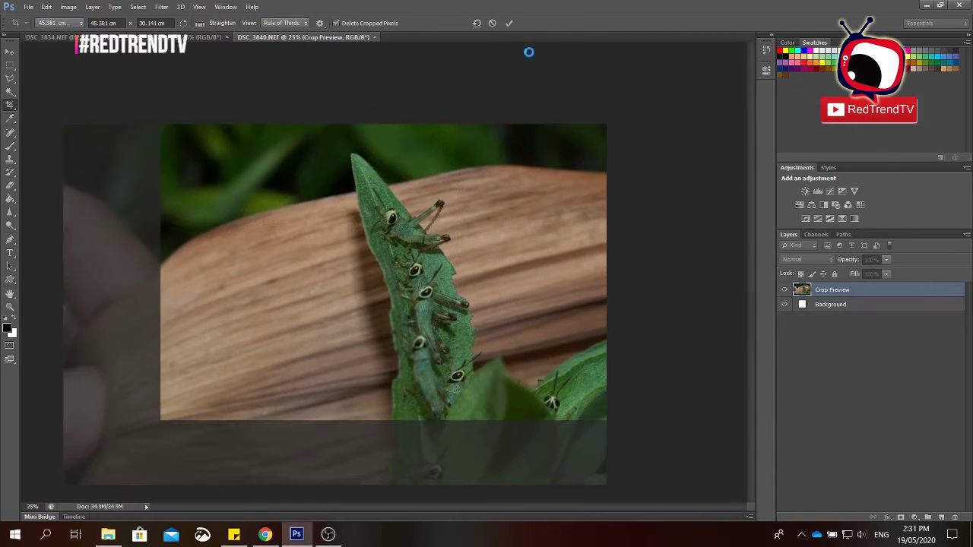
{"action": "key", "text": "ctrl+shift+l"}
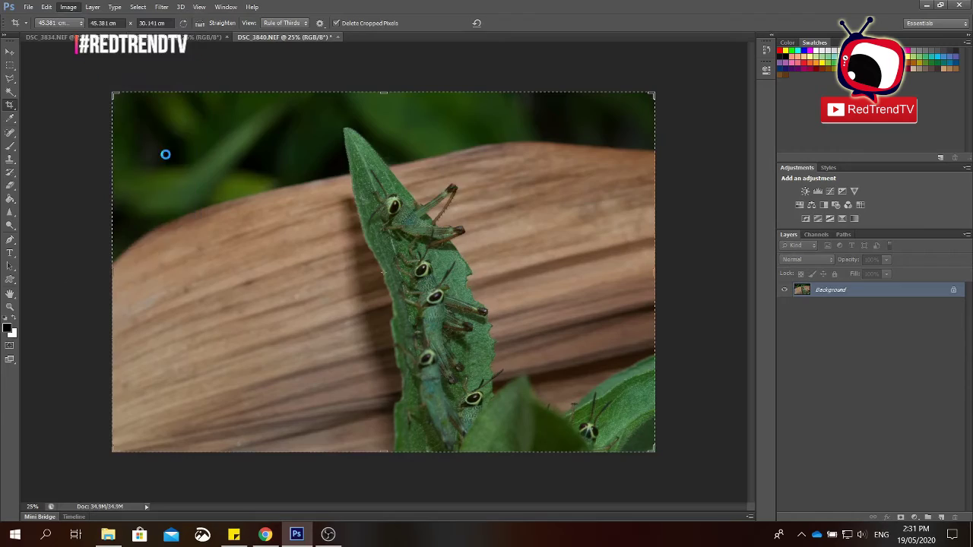
{"action": "key", "text": "ctrl+shift+b"}
{"action": "key", "text": "ctrl+l"}
{"action": "left_click_drag", "start_coordinate": [628, 241], "coordinate": [677, 241]}
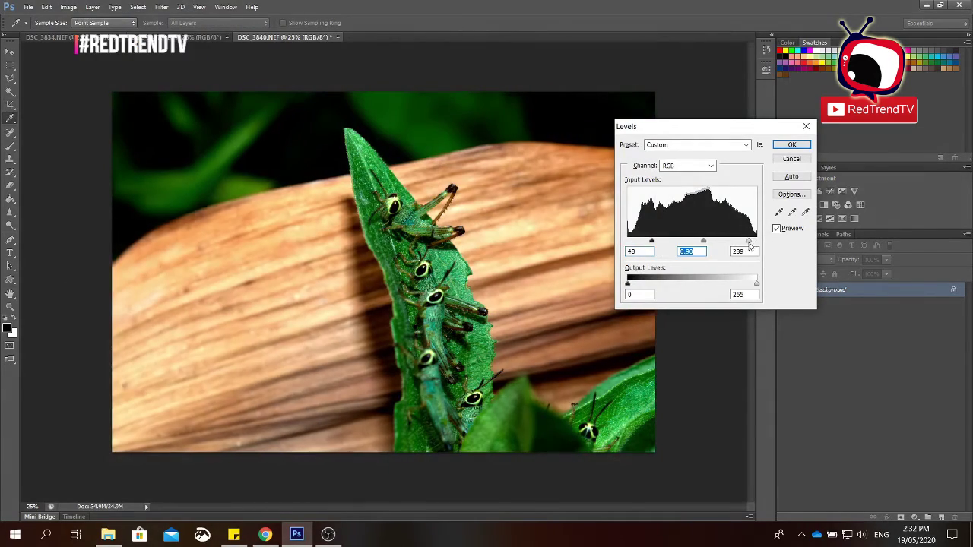
{"action": "key", "text": "Return"}
{"action": "left_click", "coordinate": [162, 7]}
Step: Brush sharpness into the grasshoppers with the Sharpen tool
{"action": "left_click", "coordinate": [9, 215]}
{"action": "scroll", "coordinate": [425, 220], "scroll_direction": "up", "scroll_amount": 3}
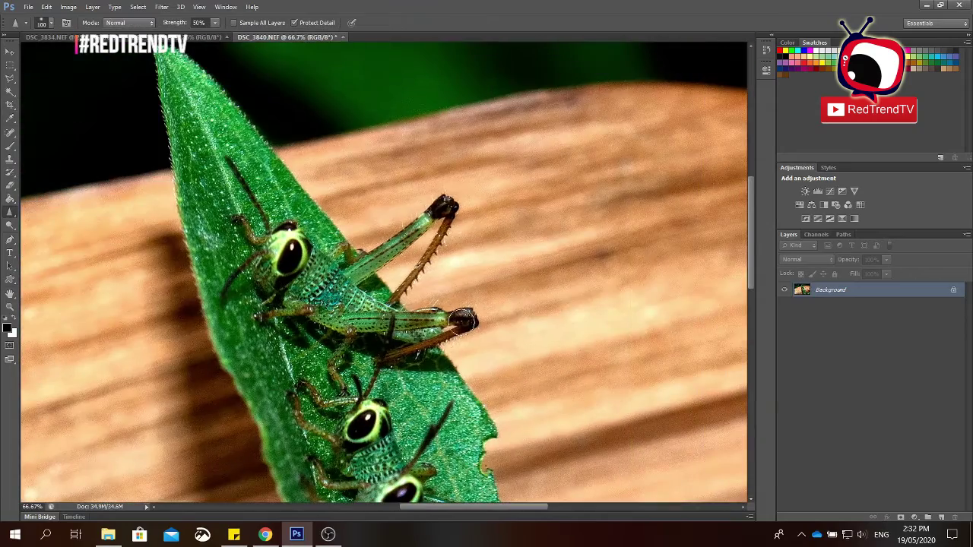
{"action": "scroll", "coordinate": [410, 377], "scroll_direction": "down", "scroll_amount": 5}
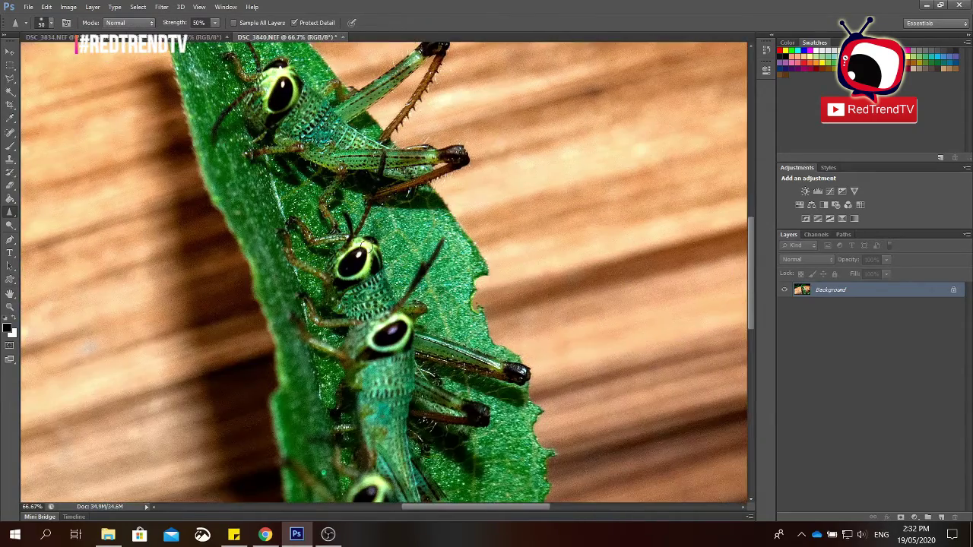
{"action": "scroll", "coordinate": [456, 227], "scroll_direction": "down", "scroll_amount": 4}
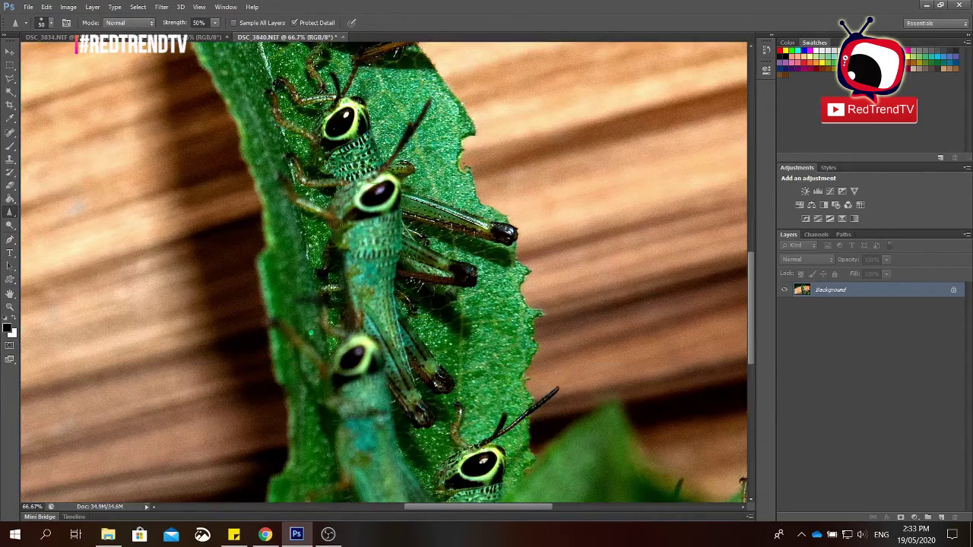
{"action": "scroll", "coordinate": [382, 389], "scroll_direction": "down", "scroll_amount": 5}
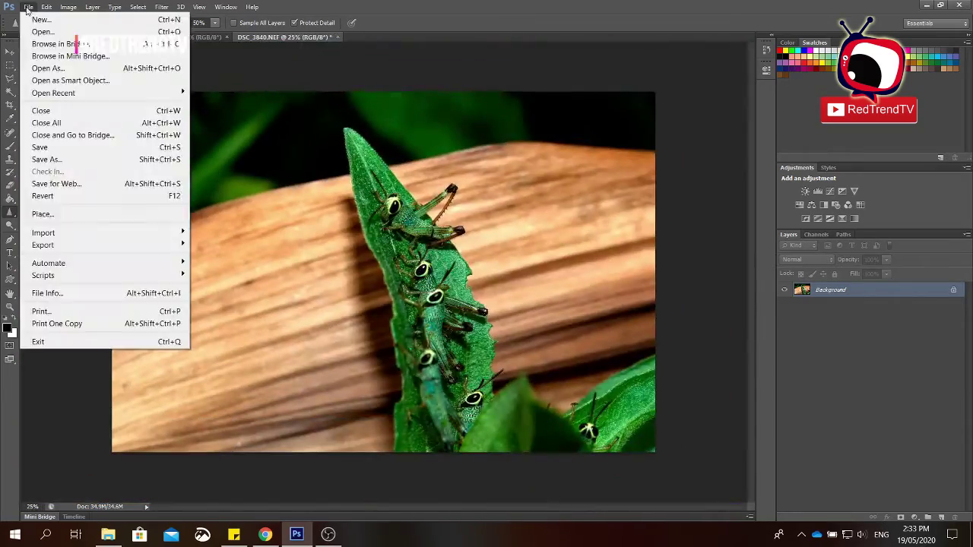
Step: Re-crop around the grasshoppers and save as JPEG DSC_3840_B in Grass Hopper
{"action": "key", "text": "c"}
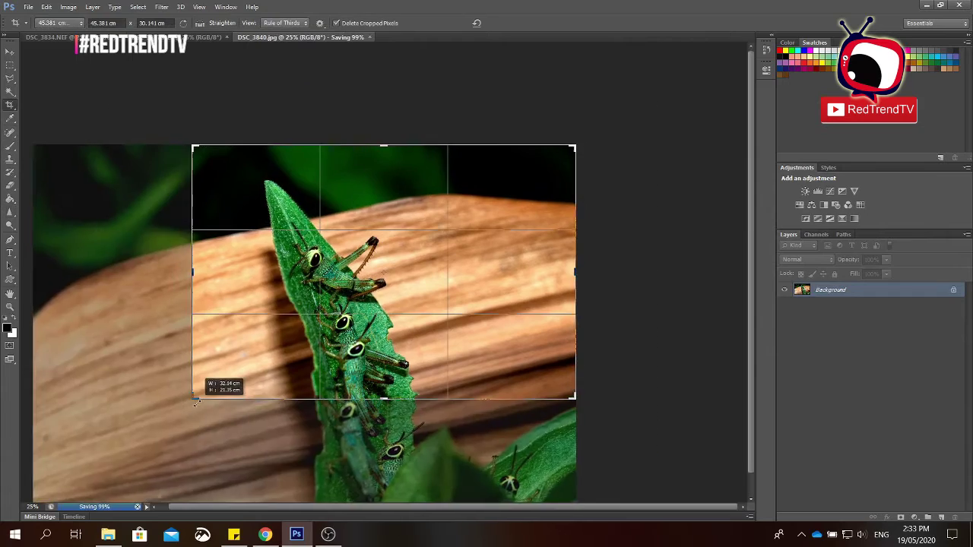
{"action": "left_click_drag", "start_coordinate": [114, 451], "coordinate": [192, 398]}
{"action": "key", "text": "Return"}
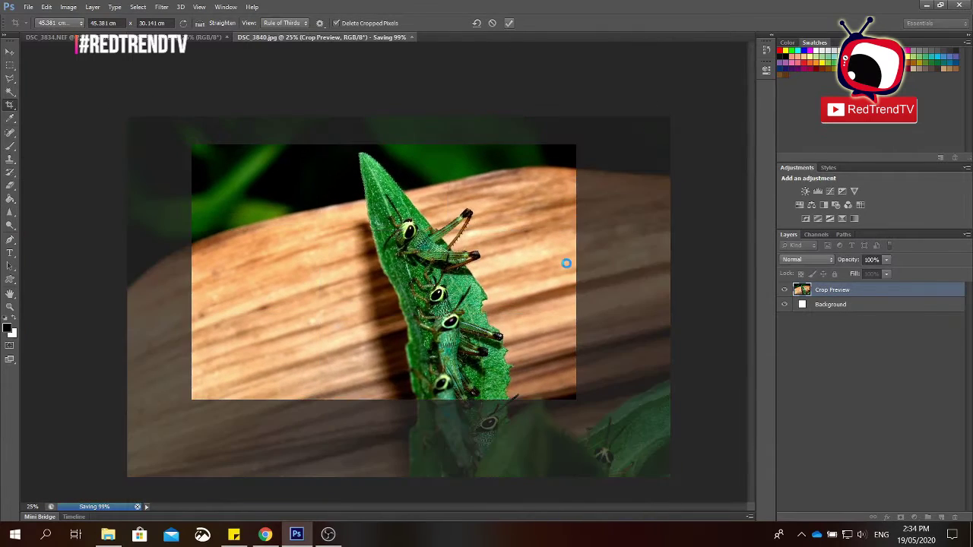
{"action": "key", "text": "ctrl+shift+s"}
{"action": "type", "text": "DSC_3840_B"}
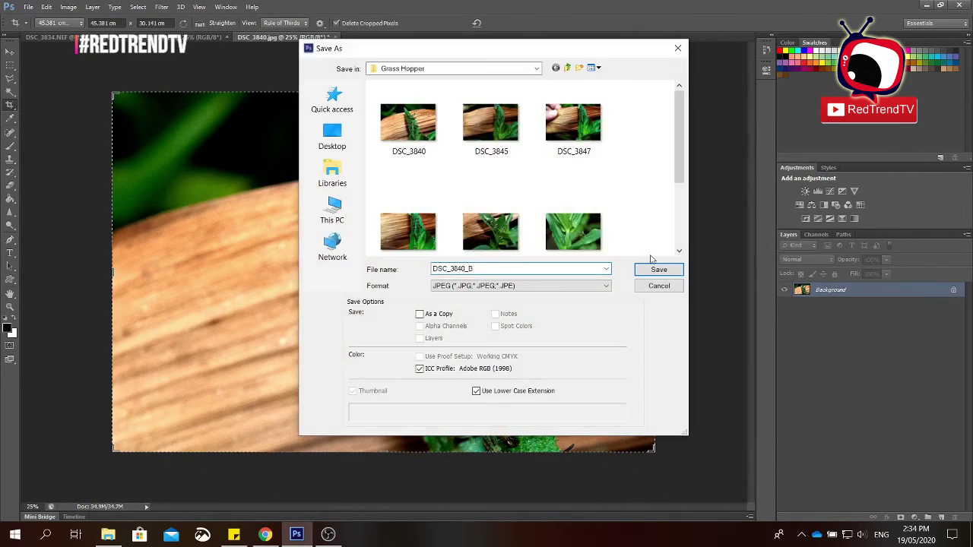
{"action": "left_click", "coordinate": [657, 269]}
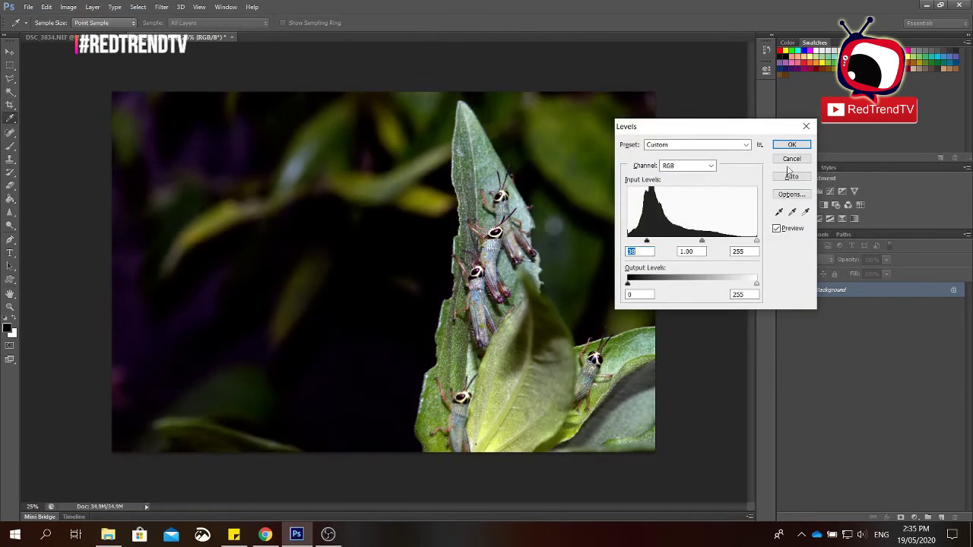
Step: Set DSC_3834's Levels to input values 9, 0.91 and 161
{"action": "left_click", "coordinate": [791, 158]}
{"action": "key", "text": "ctrl+l"}
{"action": "left_click_drag", "start_coordinate": [757, 241], "coordinate": [673, 243]}
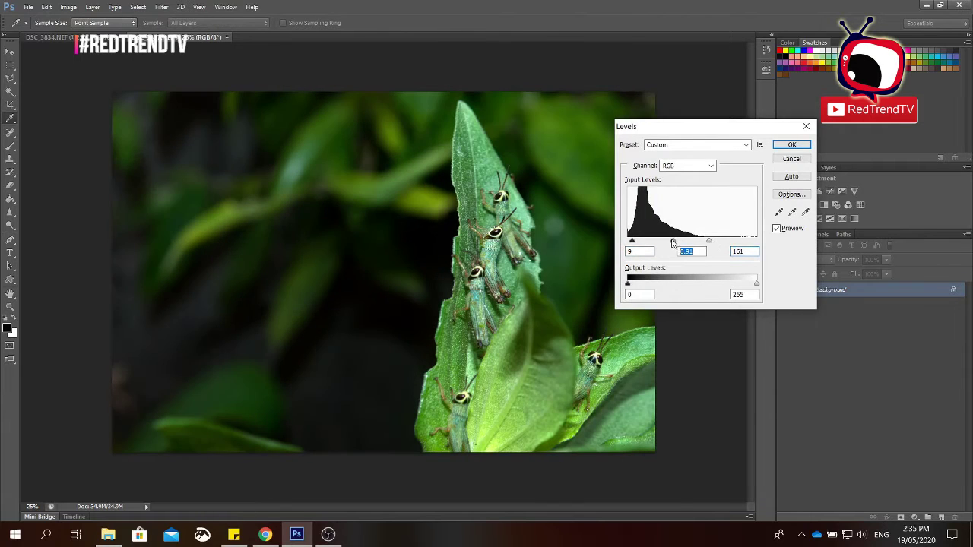
{"action": "key", "text": "Return"}
{"action": "key", "text": "c"}
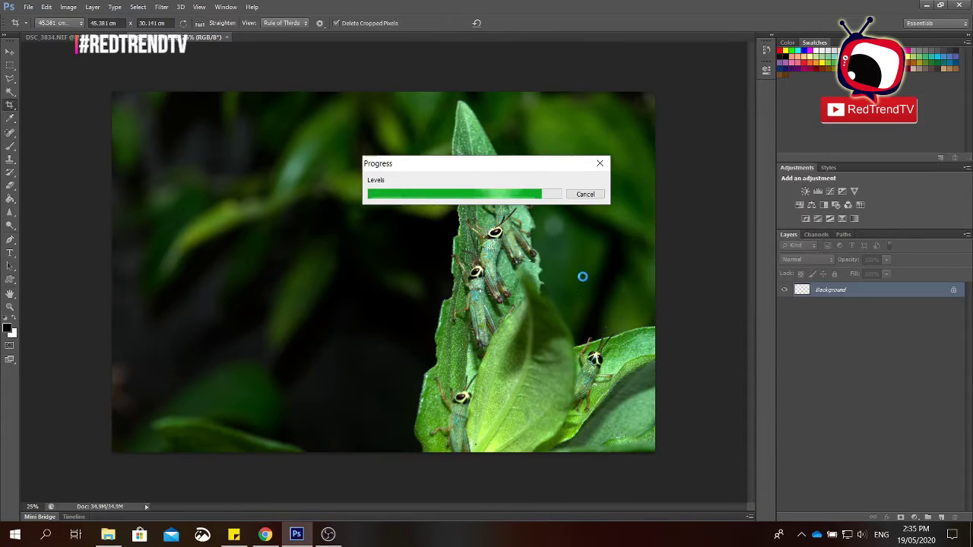
Step: Add an S-shaped contrast curve and apply Sharpen More
{"action": "key", "text": "ctrl+m"}
{"action": "left_click_drag", "start_coordinate": [679, 256], "coordinate": [678, 262]}
{"action": "left_click_drag", "start_coordinate": [727, 208], "coordinate": [727, 202]}
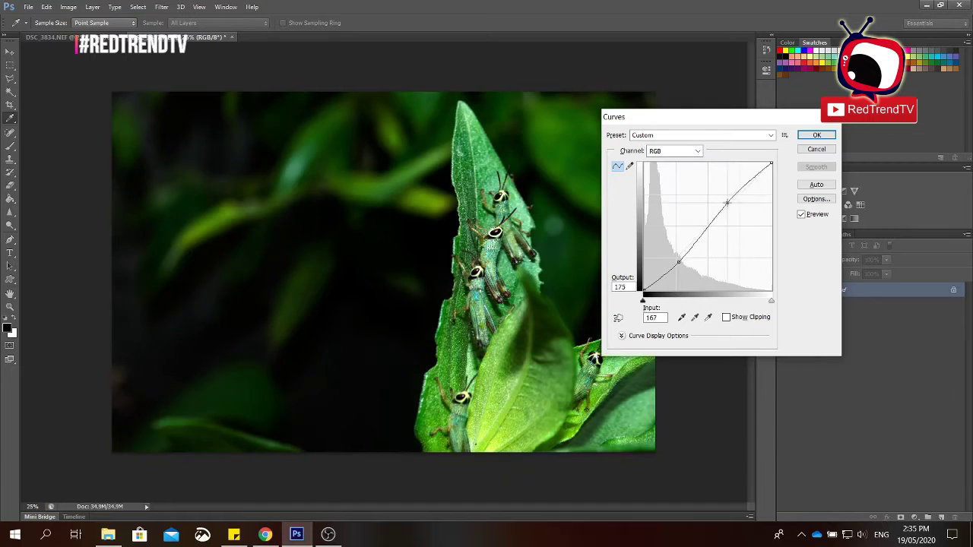
{"action": "key", "text": "Return"}
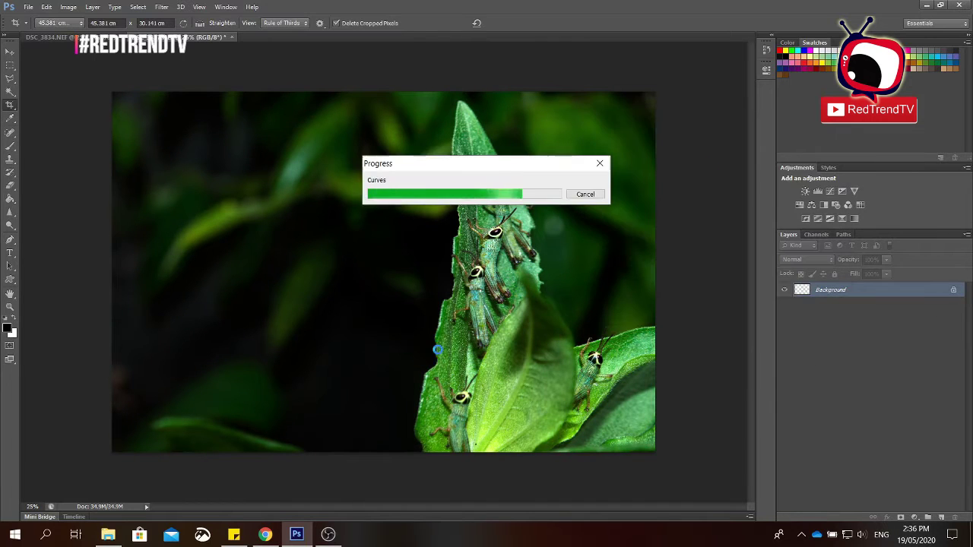
{"action": "left_click", "coordinate": [162, 7]}
{"action": "left_click", "coordinate": [196, 15]}
Step: Brush the grasshoppers sharper with the Sharpen tool at close zoom, then save
{"action": "key", "text": "ctrl+plus"}
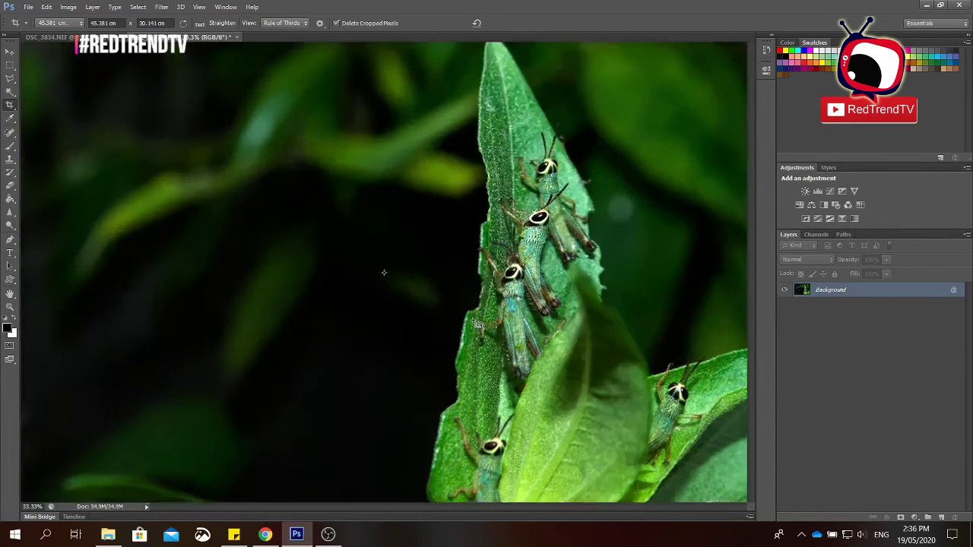
{"action": "key", "text": "ctrl+plus"}
{"action": "key", "text": "ctrl+plus"}
{"action": "left_click", "coordinate": [10, 211]}
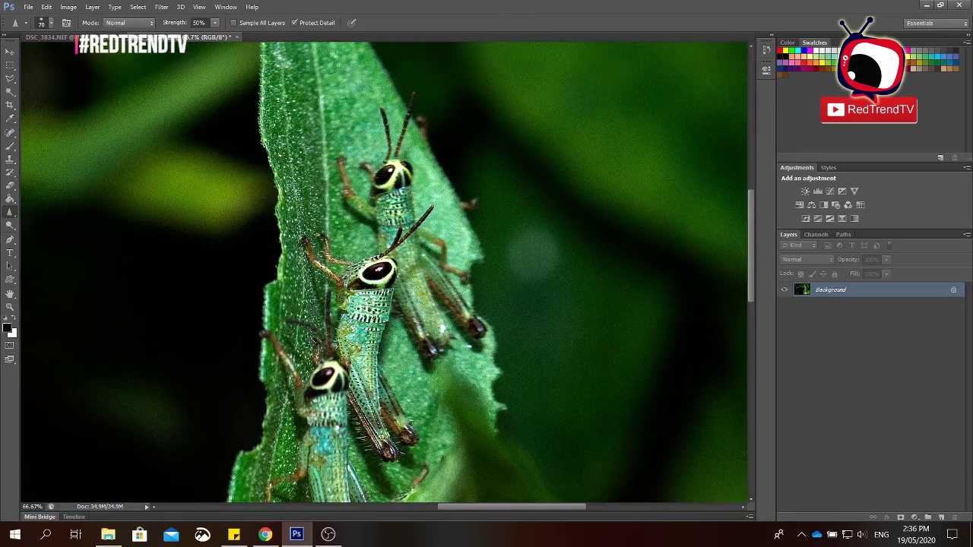
{"action": "scroll", "coordinate": [348, 279], "scroll_direction": "down", "scroll_amount": 3}
{"action": "scroll", "coordinate": [365, 274], "scroll_direction": "down", "scroll_amount": 10}
{"action": "scroll", "coordinate": [364, 274], "scroll_direction": "up", "scroll_amount": 12}
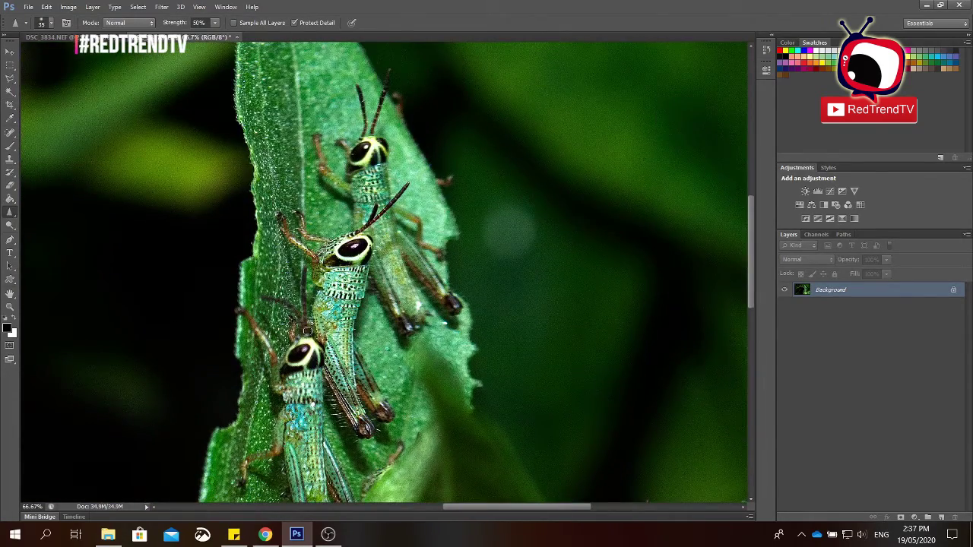
{"action": "scroll", "coordinate": [286, 207], "scroll_direction": "down", "scroll_amount": 6}
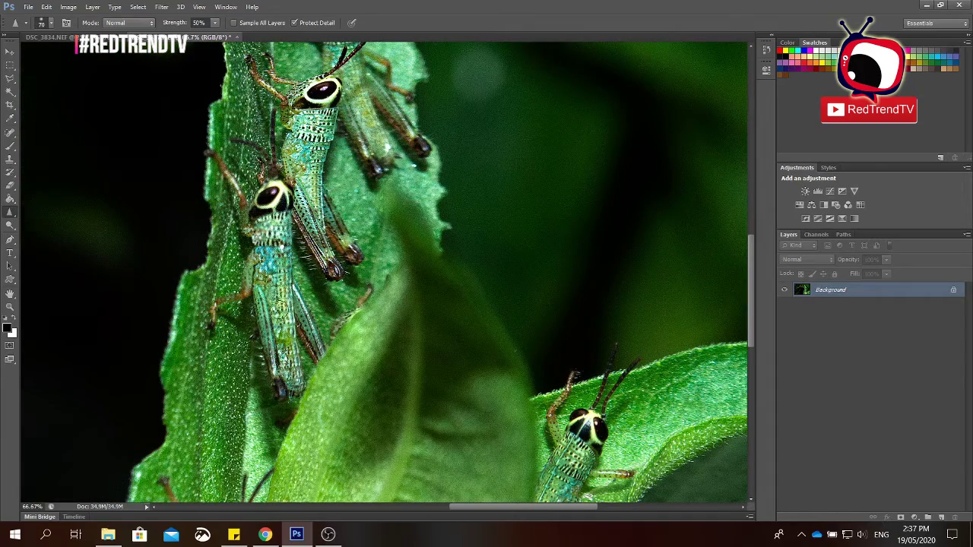
{"action": "scroll", "coordinate": [438, 261], "scroll_direction": "down", "scroll_amount": 8}
{"action": "scroll", "coordinate": [438, 262], "scroll_direction": "right", "scroll_amount": 6}
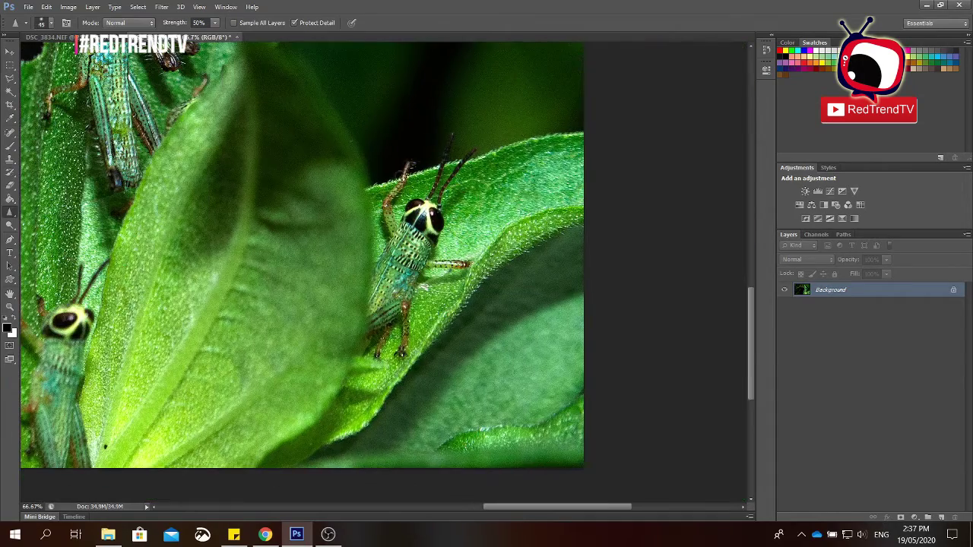
{"action": "left_click_drag", "start_coordinate": [300, 310], "coordinate": [363, 290]}
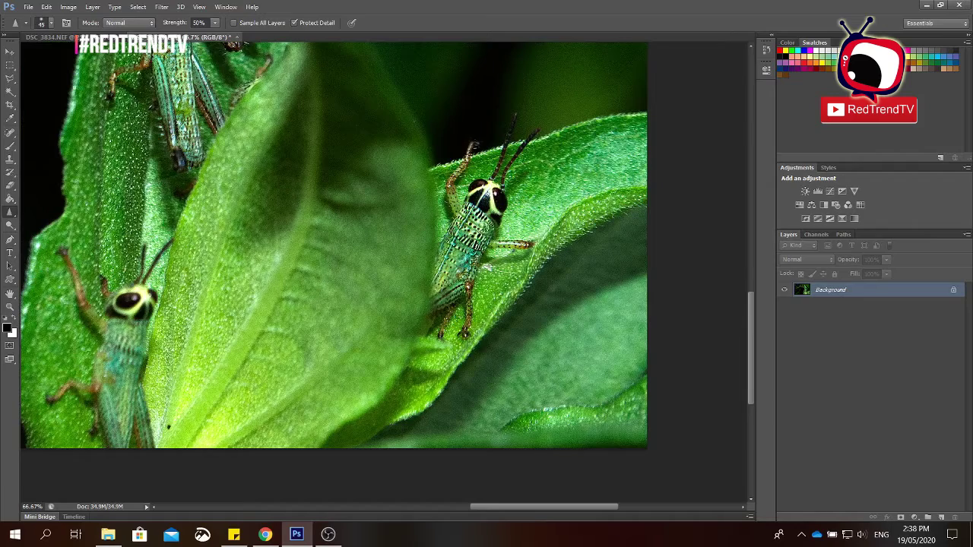
{"action": "left_click_drag", "start_coordinate": [72, 260], "coordinate": [246, 206]}
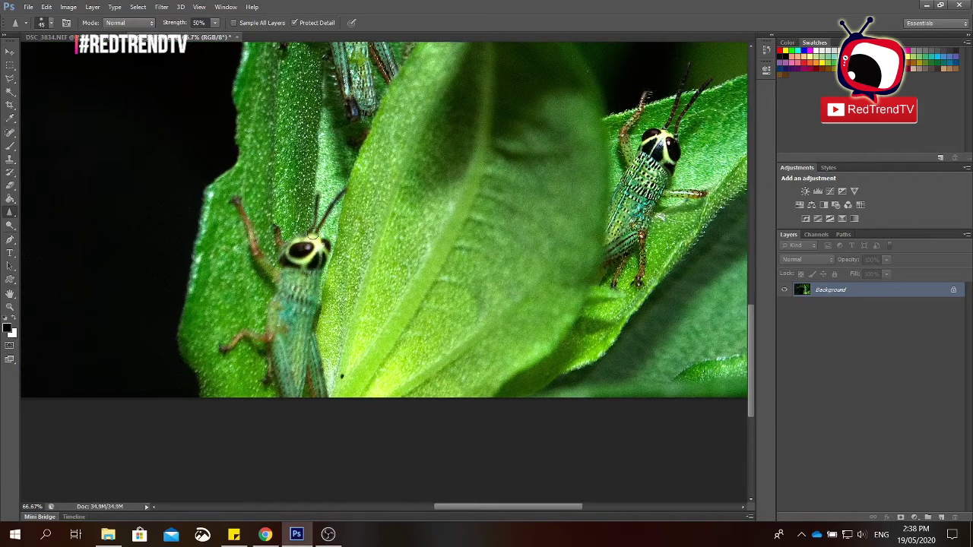
{"action": "key", "text": "ctrl+0"}
{"action": "key", "text": "ctrl+shift+s"}
{"action": "key", "text": "Return"}
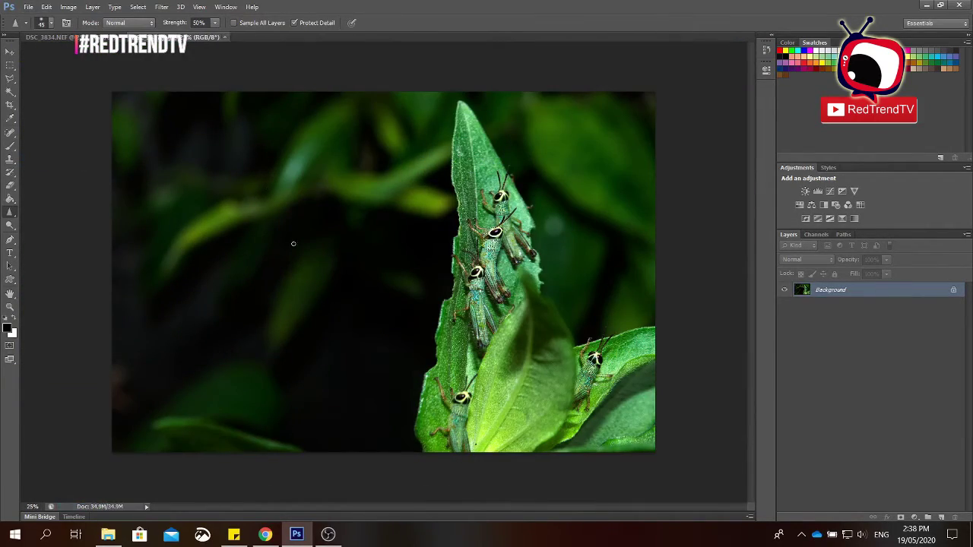
Step: Apply a Curves adjustment and set Levels to 8, 0.84 and 164
{"action": "key", "text": "ctrl+m"}
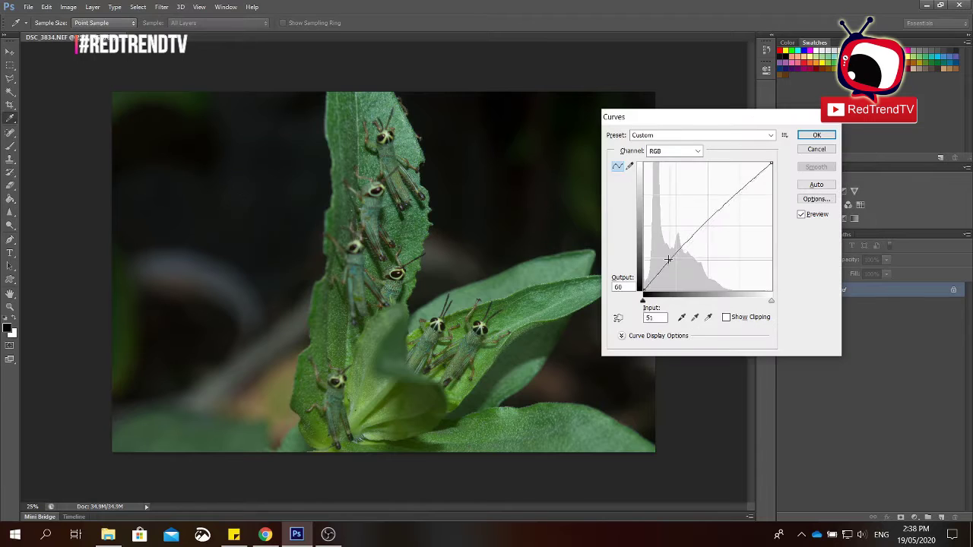
{"action": "left_click", "coordinate": [813, 135]}
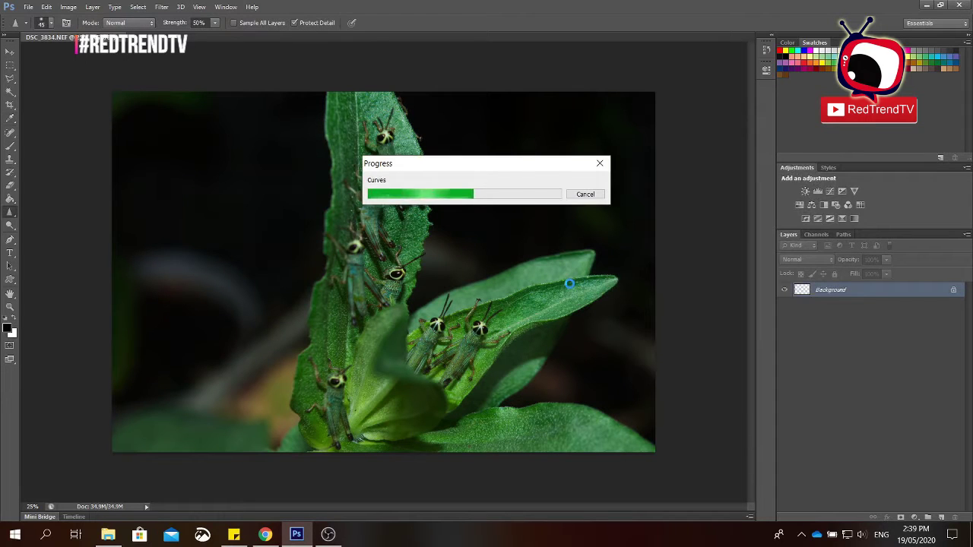
{"action": "key", "text": "ctrl+l"}
{"action": "left_click_drag", "start_coordinate": [670, 241], "coordinate": [676, 243]}
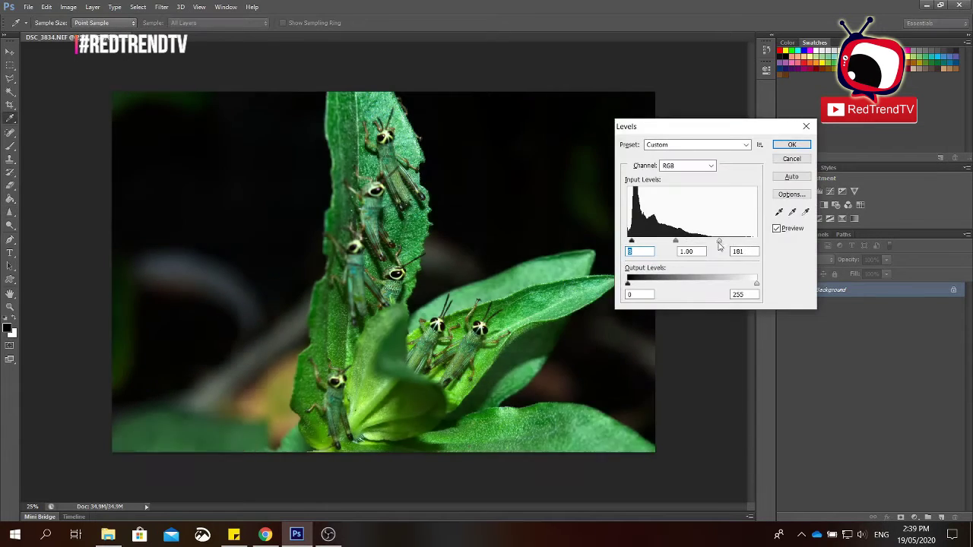
{"action": "key", "text": "Return"}
{"action": "left_click", "coordinate": [161, 6]}
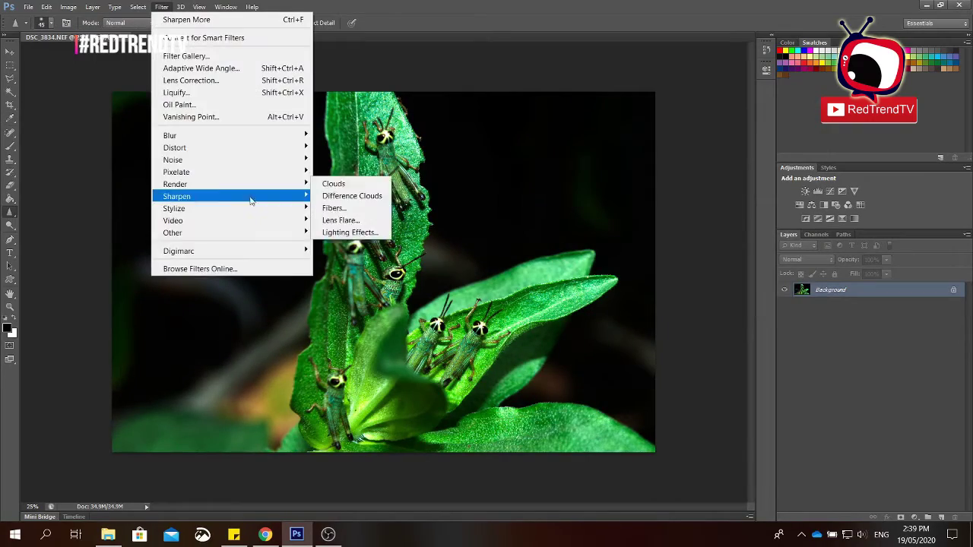
{"action": "key", "text": "Escape"}
Step: Paint sharpening over the grasshoppers, including the lower-leaf pair, then zoom out
{"action": "scroll", "coordinate": [402, 137], "scroll_direction": "up", "scroll_amount": 4}
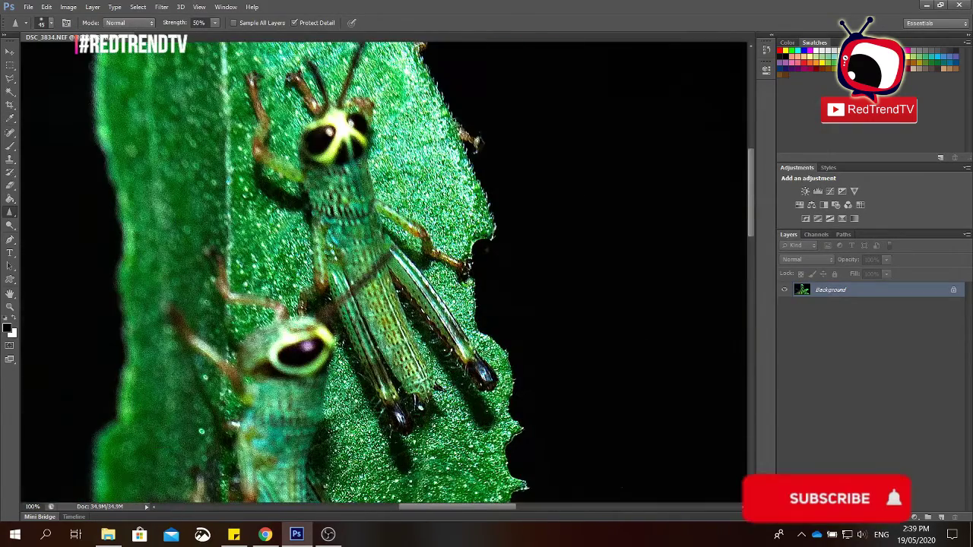
{"action": "left_click_drag", "start_coordinate": [380, 380], "coordinate": [407, 145]}
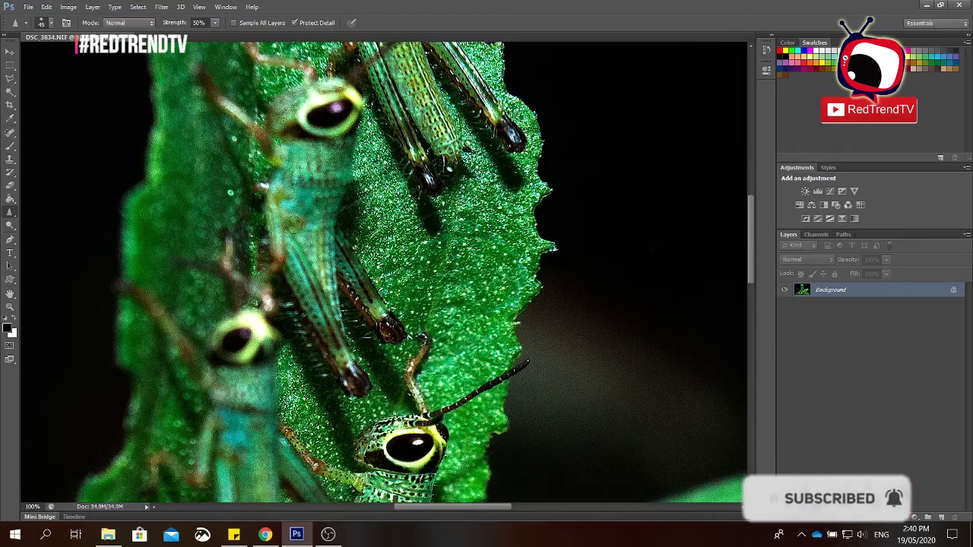
{"action": "left_click_drag", "start_coordinate": [384, 497], "coordinate": [289, 269]}
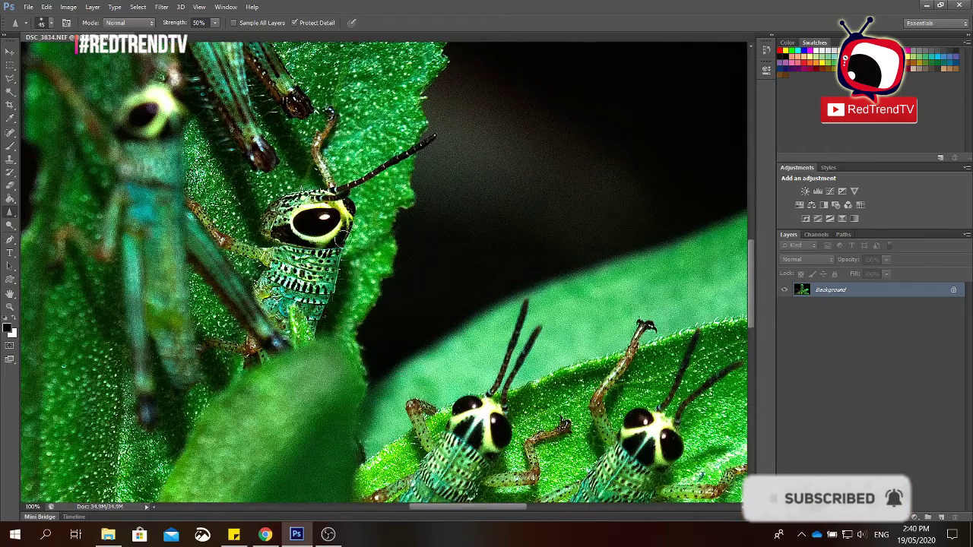
{"action": "left_click_drag", "start_coordinate": [344, 240], "coordinate": [234, 49]}
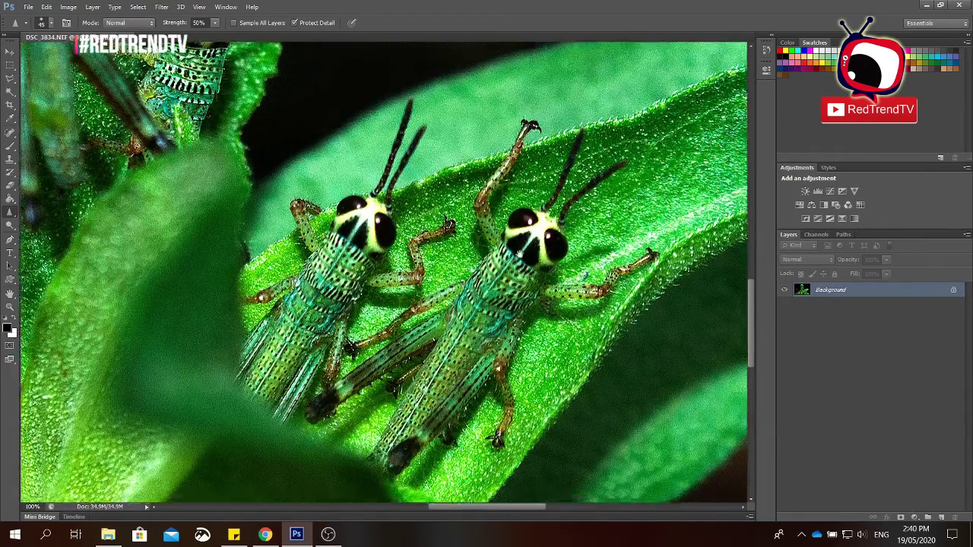
{"action": "left_click_drag", "start_coordinate": [494, 287], "coordinate": [483, 186]}
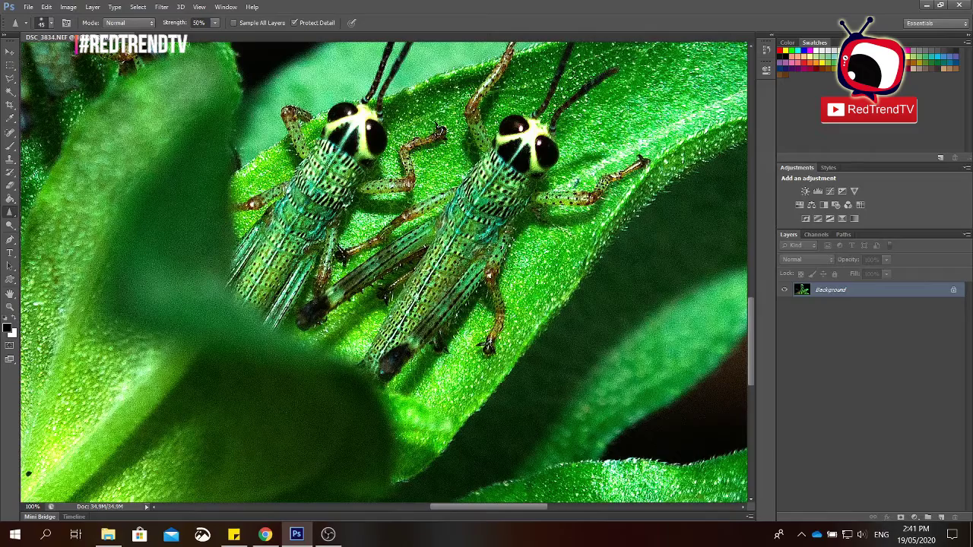
{"action": "key", "text": "ctrl+minus"}
{"action": "key", "text": "ctrl+minus"}
{"action": "key", "text": "ctrl+minus"}
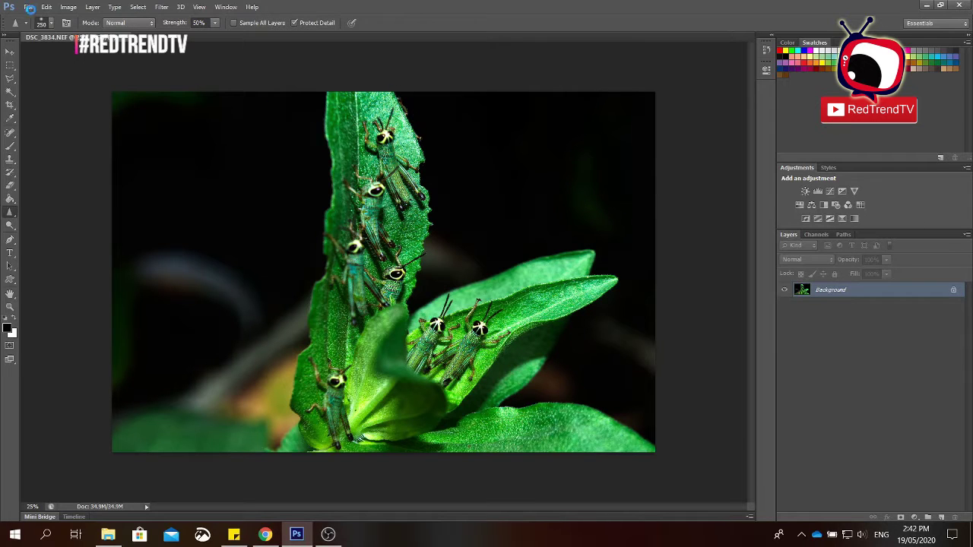
Step: Save DSC_3834 as a JPEG and close it
{"action": "left_click", "coordinate": [28, 8]}
{"action": "left_click", "coordinate": [53, 163]}
{"action": "key", "text": "Return"}
{"action": "key", "text": "Return"}
{"action": "key", "text": "ctrl+w"}
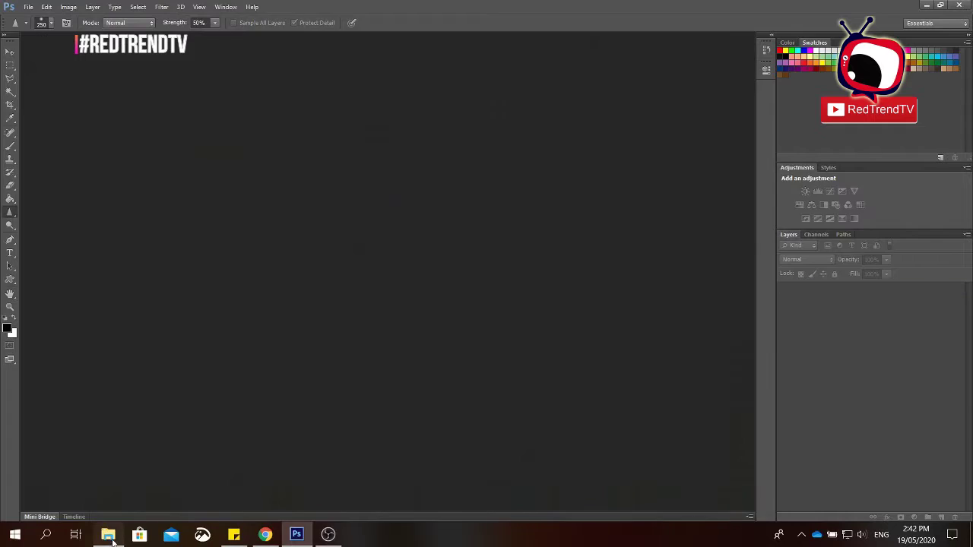
Step: Open DSC_3827, DSC_3824 and DSC_3828 from Explorer through Camera Raw into Photoshop
{"action": "key", "text": "alt+Tab"}
{"action": "scroll", "coordinate": [577, 447], "scroll_direction": "down", "scroll_amount": 5}
{"action": "left_click", "coordinate": [287, 348]}
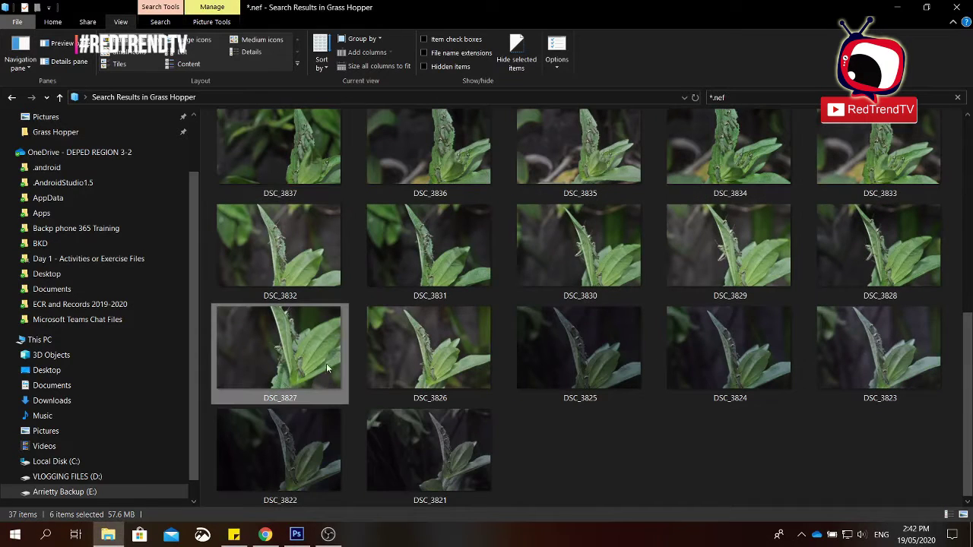
{"action": "left_click", "coordinate": [726, 350], "text": "ctrl"}
{"action": "left_click", "coordinate": [872, 275], "text": "ctrl"}
{"action": "key", "text": "Return"}
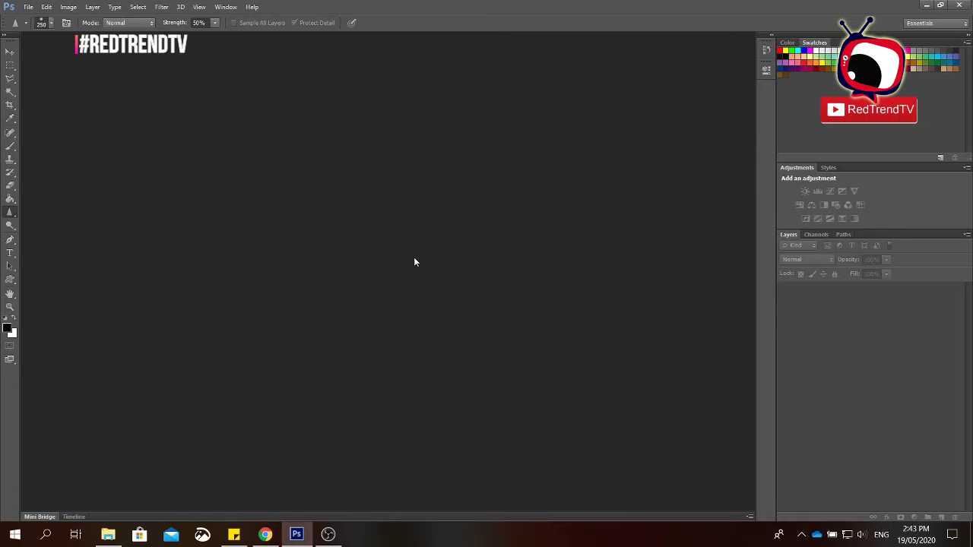
{"action": "key", "text": "Return"}
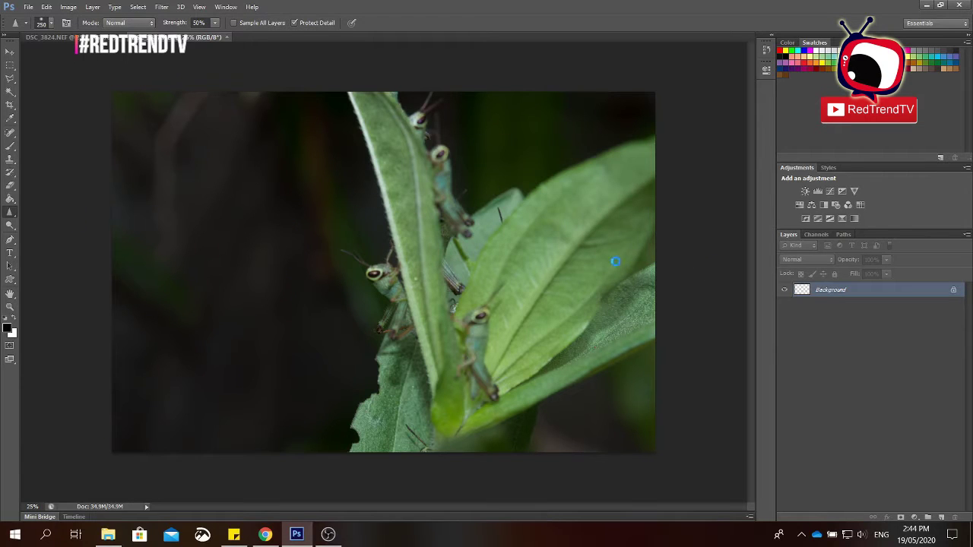
Step: Set DSC_3828's Levels input to shadows 20 and highlights 237
{"action": "key", "text": "ctrl+l"}
{"action": "left_click_drag", "start_coordinate": [627, 241], "coordinate": [638, 242]}
{"action": "left_click_drag", "start_coordinate": [756, 242], "coordinate": [748, 242]}
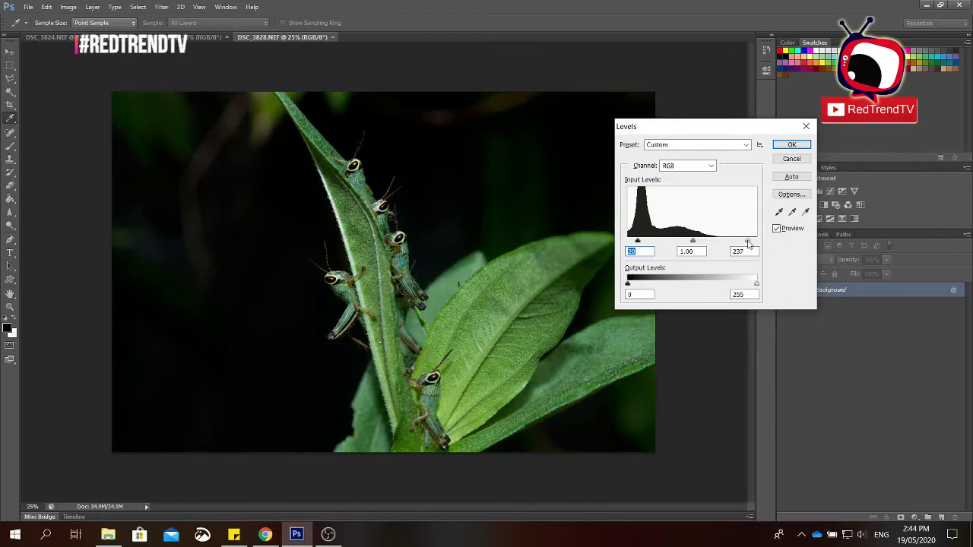
{"action": "mouse_move", "coordinate": [643, 242]}
{"action": "left_mouse_down"}
{"action": "mouse_move", "coordinate": [707, 242]}
{"action": "mouse_move", "coordinate": [669, 241]}
{"action": "left_mouse_up"}
{"action": "left_click", "coordinate": [784, 144]}
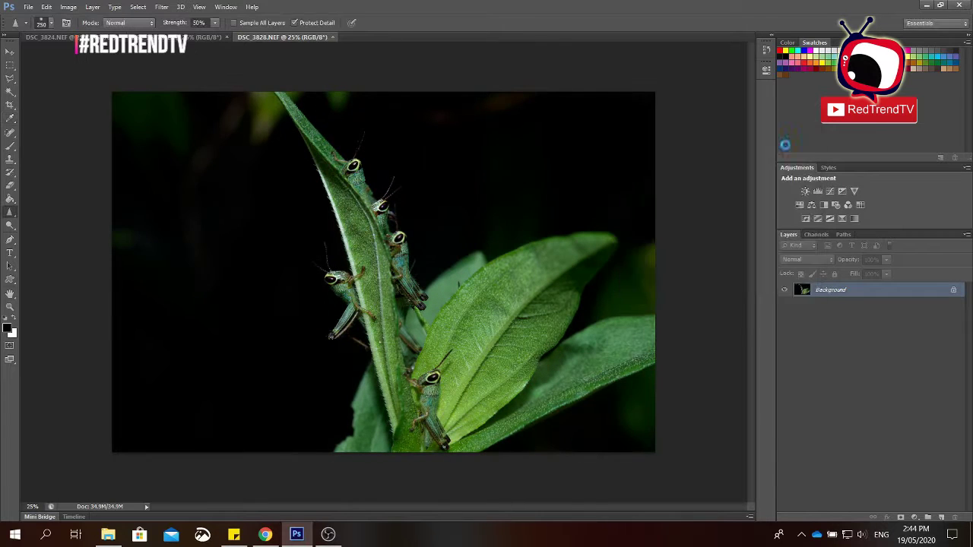
Step: Bend the tone curve to adjust brightness and apply Sharpen More
{"action": "key", "text": "ctrl+m"}
{"action": "left_click_drag", "start_coordinate": [706, 190], "coordinate": [724, 209]}
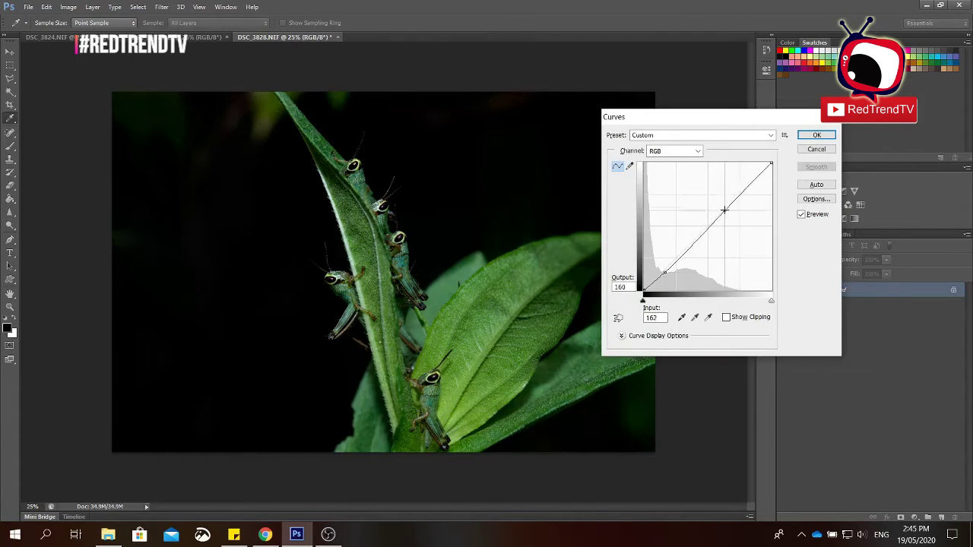
{"action": "key", "text": "Return"}
{"action": "left_click", "coordinate": [161, 7]}
{"action": "mouse_move", "coordinate": [176, 196]}
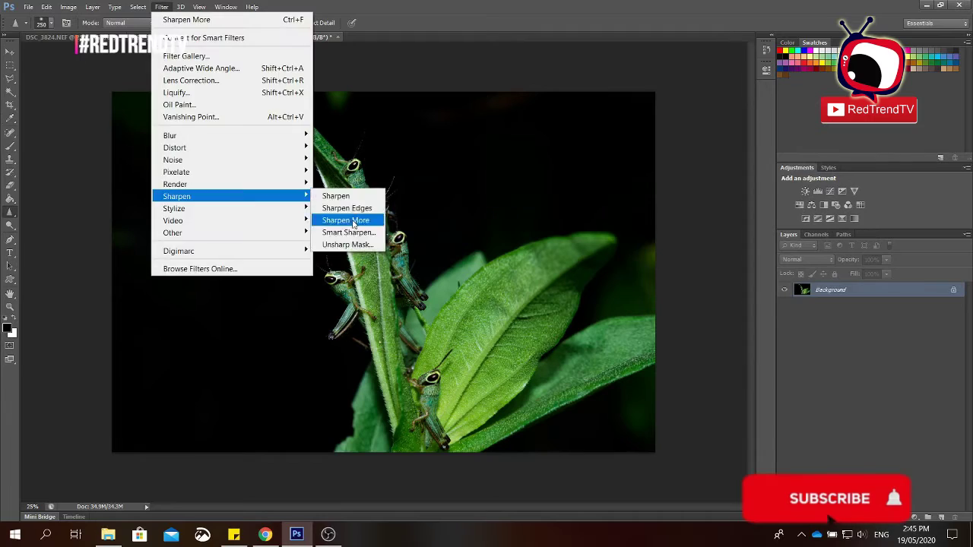
{"action": "left_click", "coordinate": [353, 220]}
Step: Brush the grasshoppers' details sharper with the Sharpen tool, then fit the photo
{"action": "scroll", "coordinate": [311, 220], "scroll_direction": "up", "scroll_amount": 5}
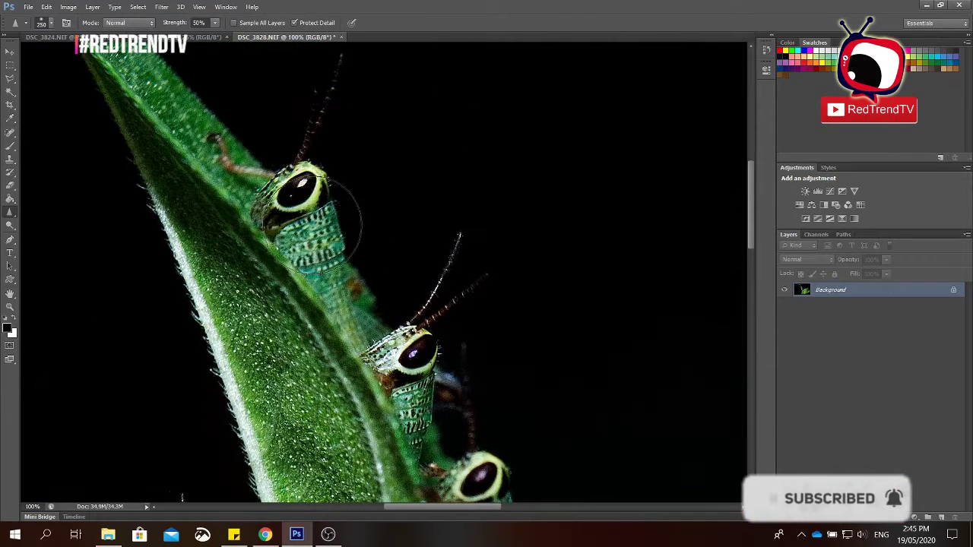
{"action": "key", "text": "bracketleft"}
{"action": "key", "text": "bracketleft"}
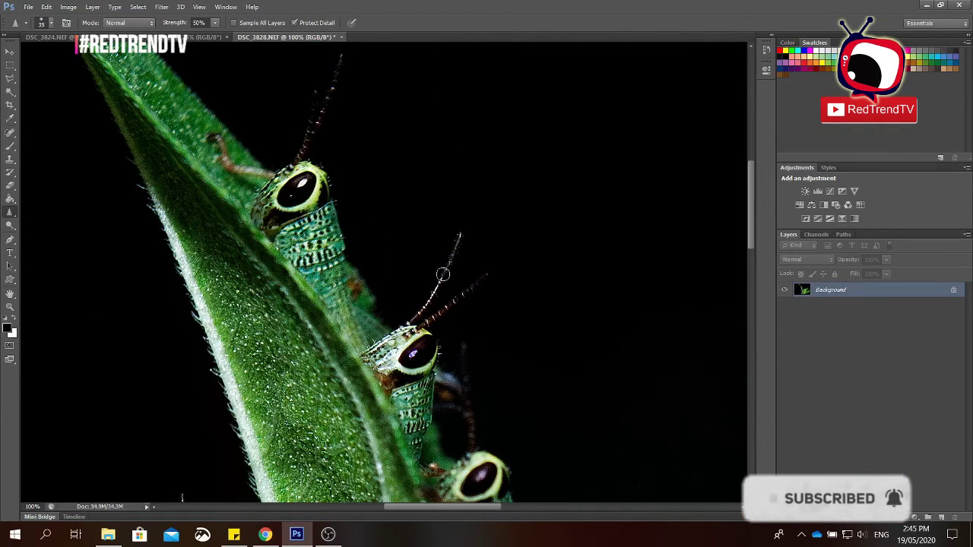
{"action": "left_click_drag", "start_coordinate": [443, 275], "coordinate": [382, 185]}
{"action": "key", "text": "bracketright"}
{"action": "key", "text": "bracketright"}
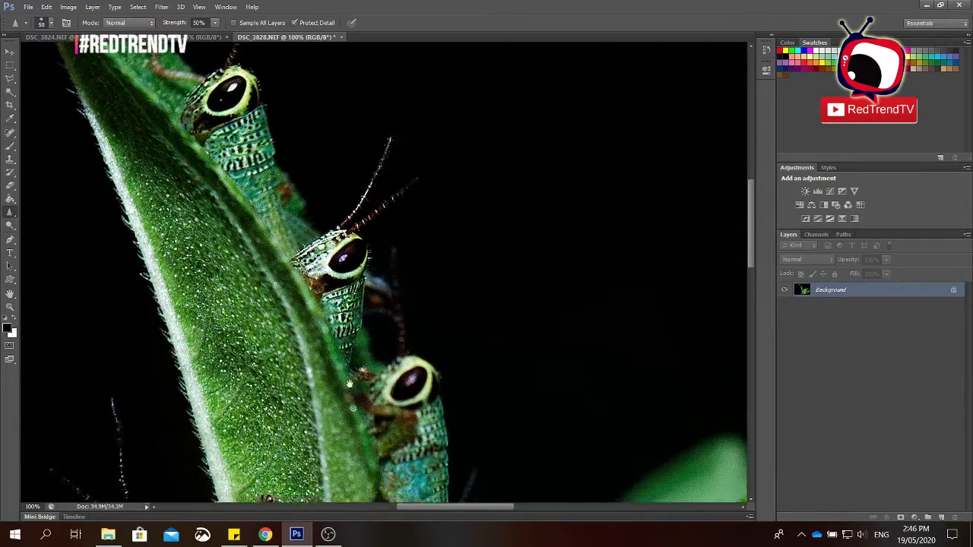
{"action": "left_click_drag", "start_coordinate": [369, 294], "coordinate": [292, 243]}
{"action": "left_click_drag", "start_coordinate": [324, 307], "coordinate": [288, 143]}
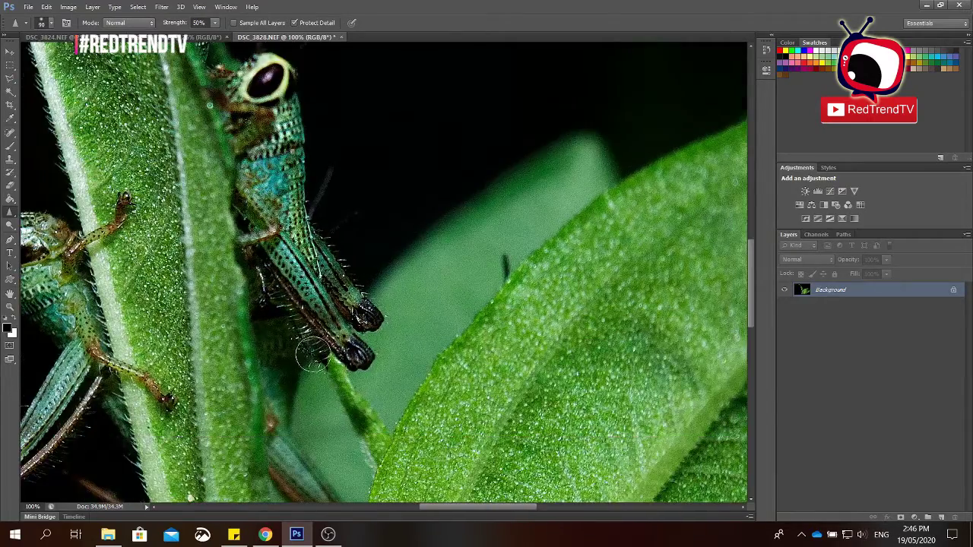
{"action": "left_click_drag", "start_coordinate": [312, 353], "coordinate": [431, 304]}
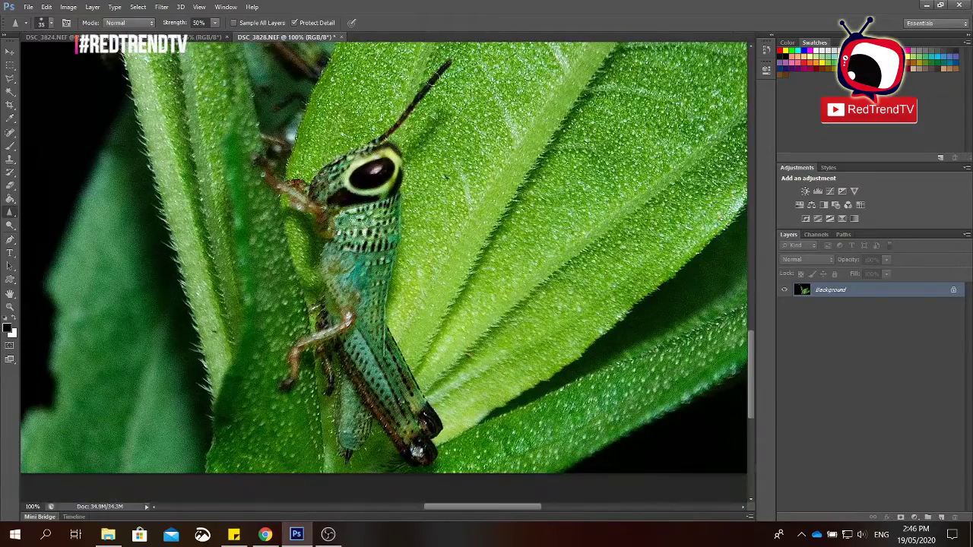
{"action": "key", "text": "ctrl+0"}
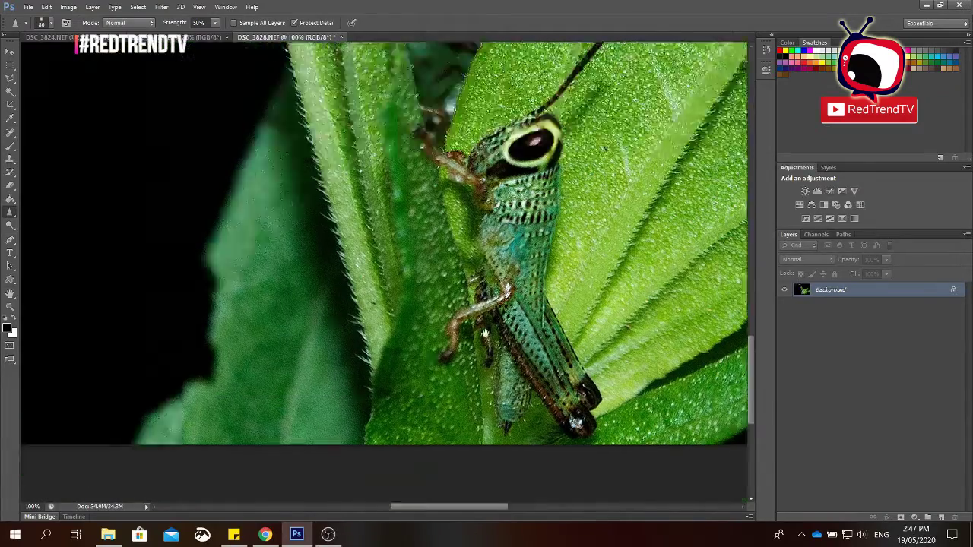
Step: Save DSC_3828 as a JPEG, accepting the default quality options
{"action": "left_click", "coordinate": [28, 7]}
{"action": "left_click", "coordinate": [44, 157]}
{"action": "left_click", "coordinate": [656, 271]}
{"action": "left_click", "coordinate": [543, 145]}
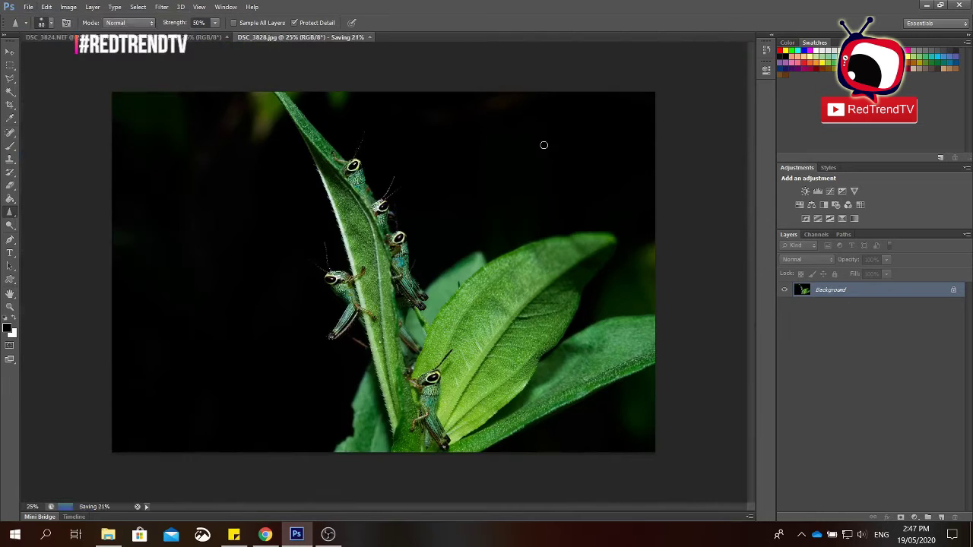
Step: Crop the photo tighter around the grasshoppers
{"action": "left_click", "coordinate": [11, 106]}
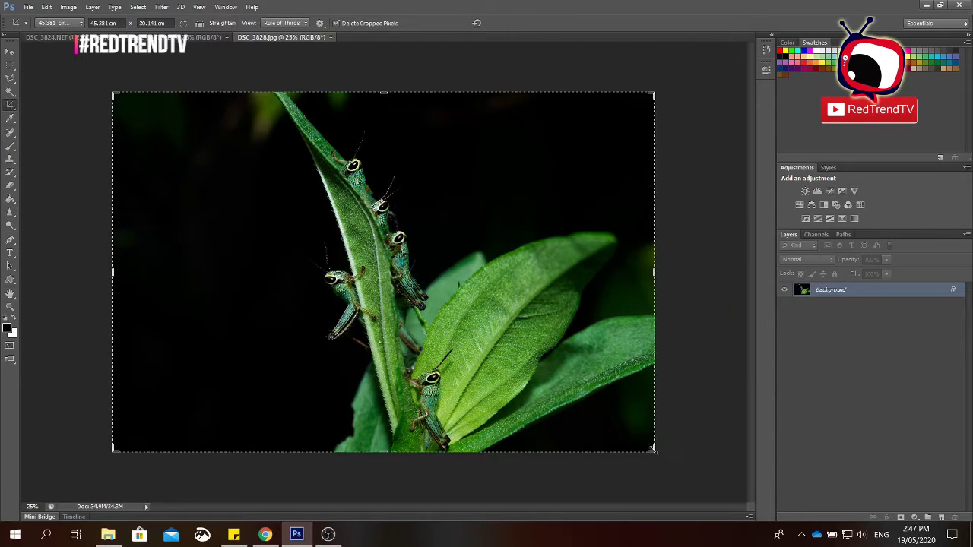
{"action": "left_click_drag", "start_coordinate": [651, 449], "coordinate": [567, 392]}
{"action": "mouse_move", "coordinate": [512, 376]}
{"action": "left_mouse_down"}
{"action": "mouse_move", "coordinate": [490, 346]}
{"action": "mouse_move", "coordinate": [540, 342]}
{"action": "mouse_move", "coordinate": [468, 356]}
{"action": "left_mouse_up"}
{"action": "key", "text": "Return"}
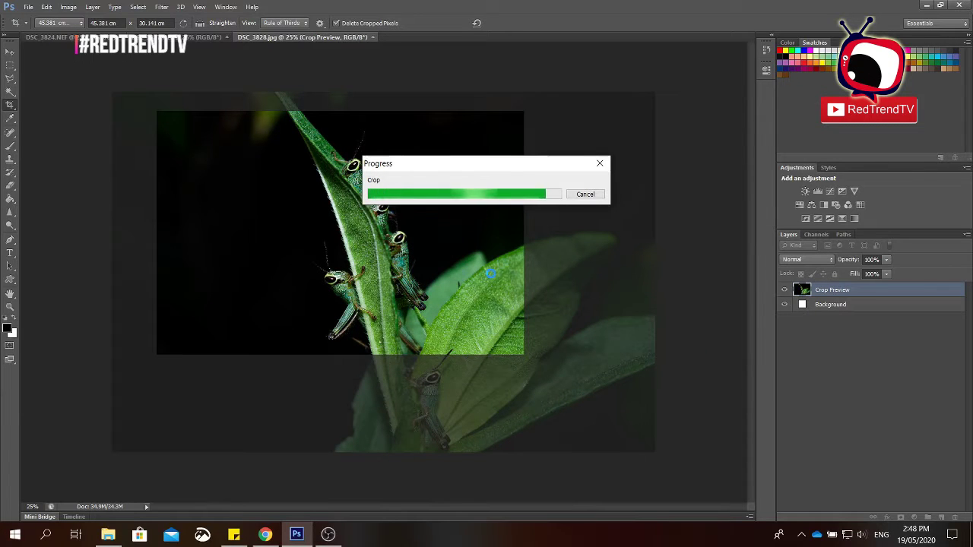
Step: Save the cropped photo as JPEG DSC_3828_B and close the document
{"action": "key", "text": "ctrl+shift+s"}
{"action": "type", "text": "DSC_3828_B"}
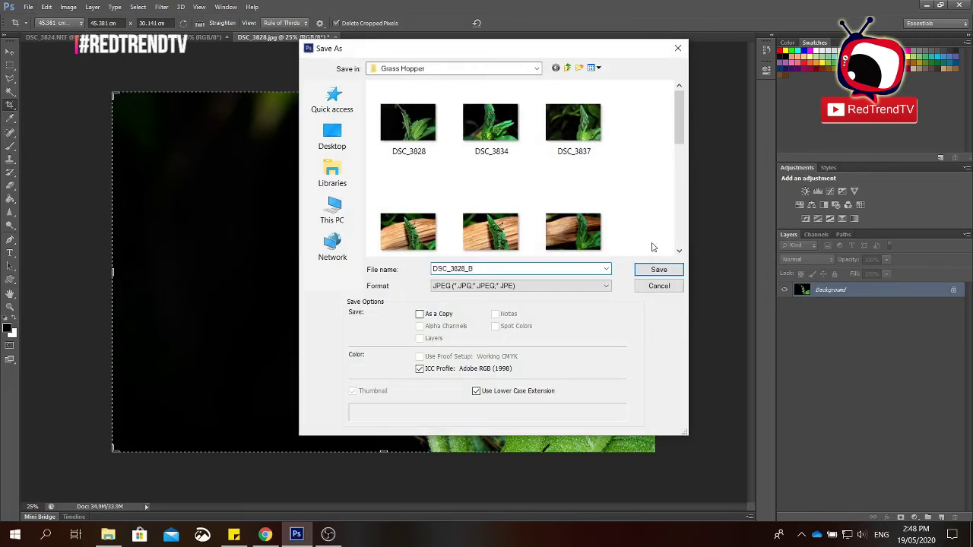
{"action": "left_click", "coordinate": [659, 269]}
{"action": "key", "text": "Return"}
{"action": "key", "text": "ctrl+w"}
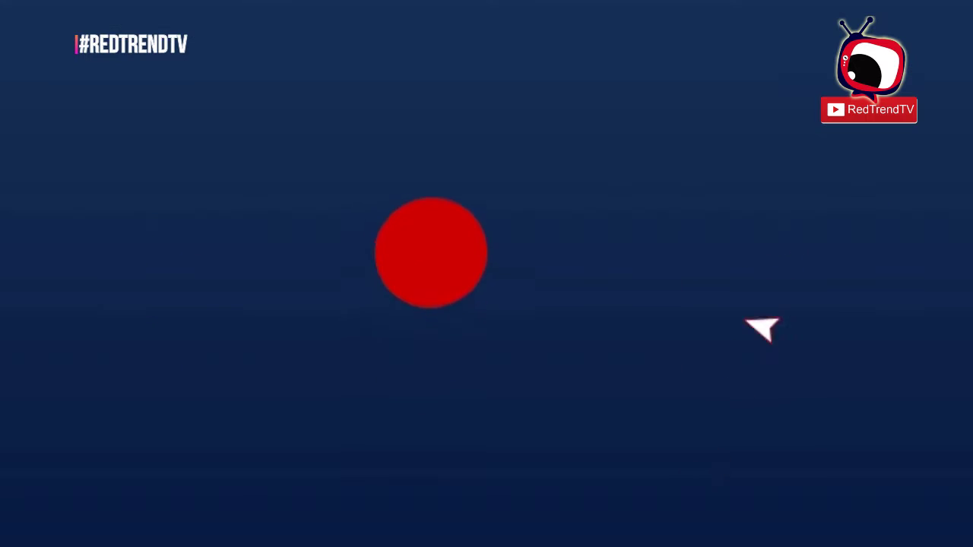